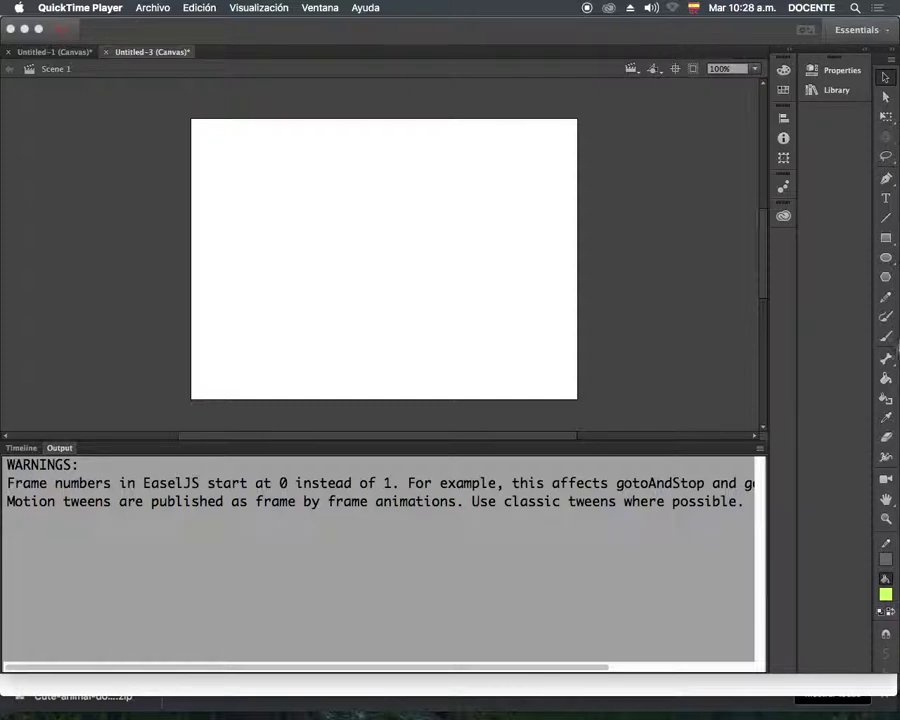
Paint a stick figure with a round head, body, arms and legs on the stage using the Brush tool
{"action": "left_click", "coordinate": [628, 243]}
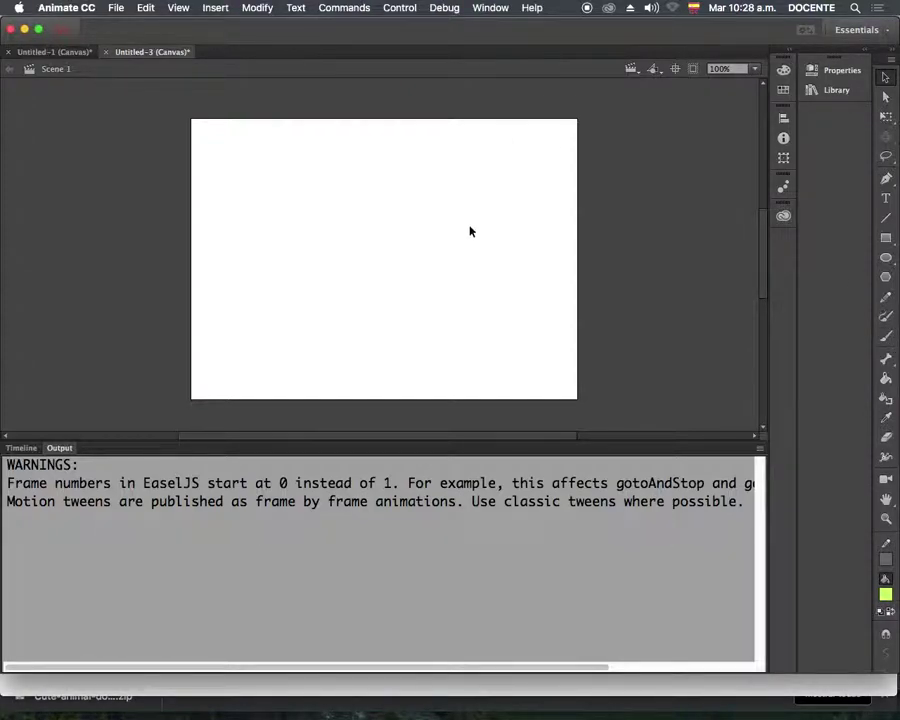
{"action": "left_click", "coordinate": [886, 337]}
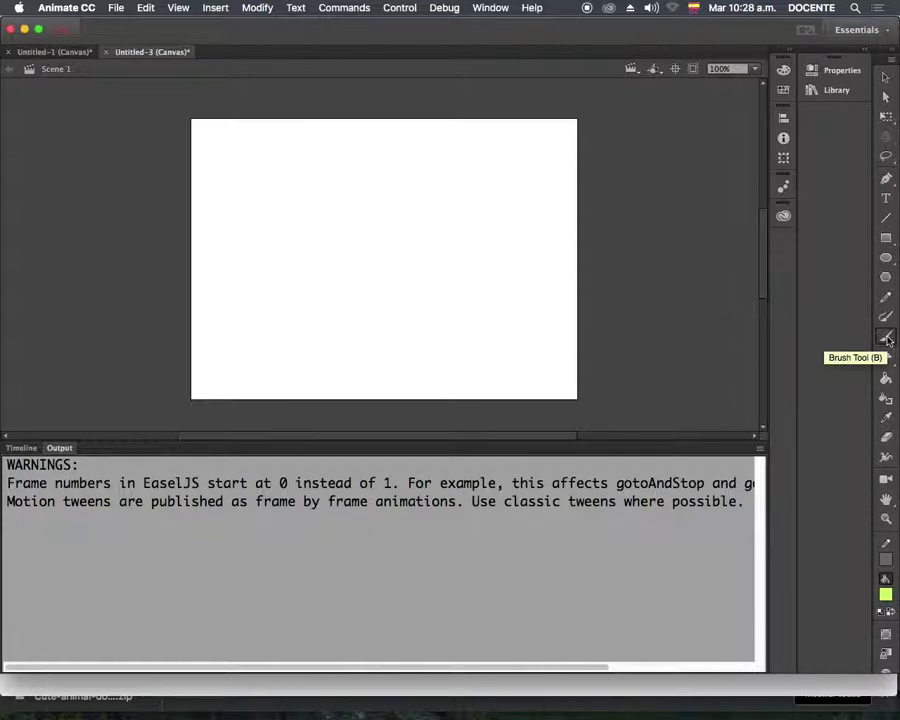
{"action": "left_click_drag", "start_coordinate": [434, 214], "coordinate": [451, 232]}
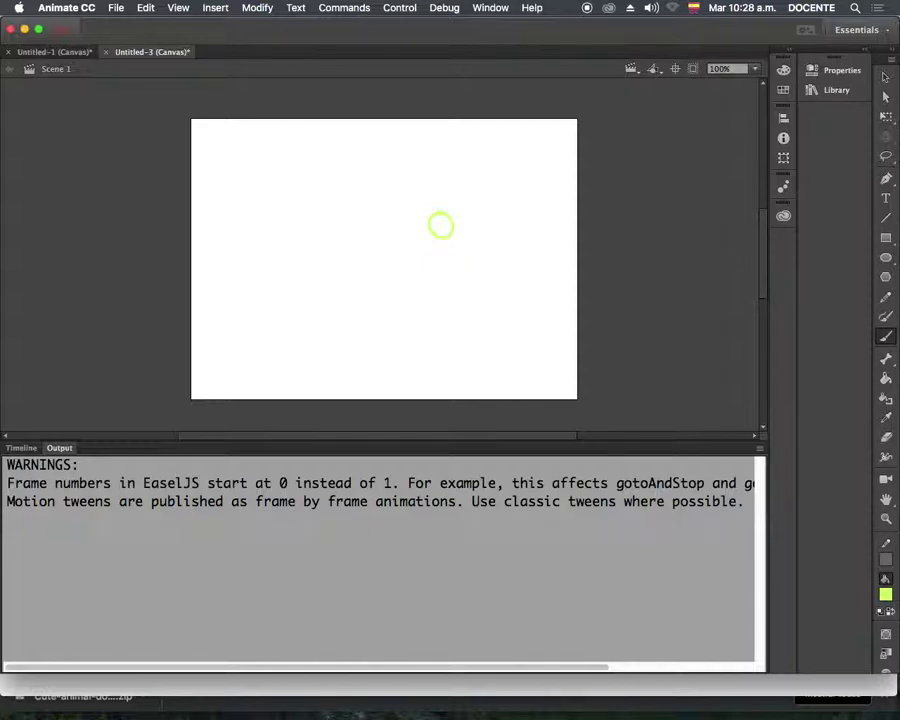
{"action": "mouse_move", "coordinate": [444, 240]}
{"action": "left_mouse_down"}
{"action": "mouse_move", "coordinate": [439, 300]}
{"action": "mouse_move", "coordinate": [453, 307]}
{"action": "left_mouse_up"}
{"action": "left_click_drag", "start_coordinate": [441, 252], "coordinate": [424, 267]}
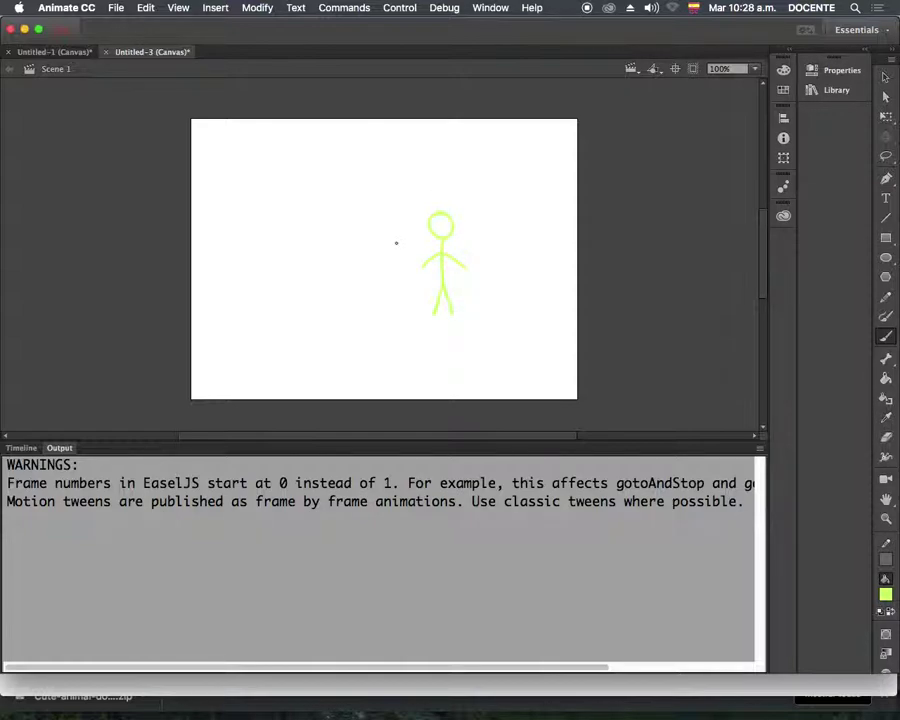
Select the whole stick figure and change its fill colour to dark grey
{"action": "key", "text": "v"}
{"action": "mouse_move", "coordinate": [400, 181]}
{"action": "left_mouse_down"}
{"action": "mouse_move", "coordinate": [458, 301]}
{"action": "mouse_move", "coordinate": [478, 321]}
{"action": "left_mouse_up"}
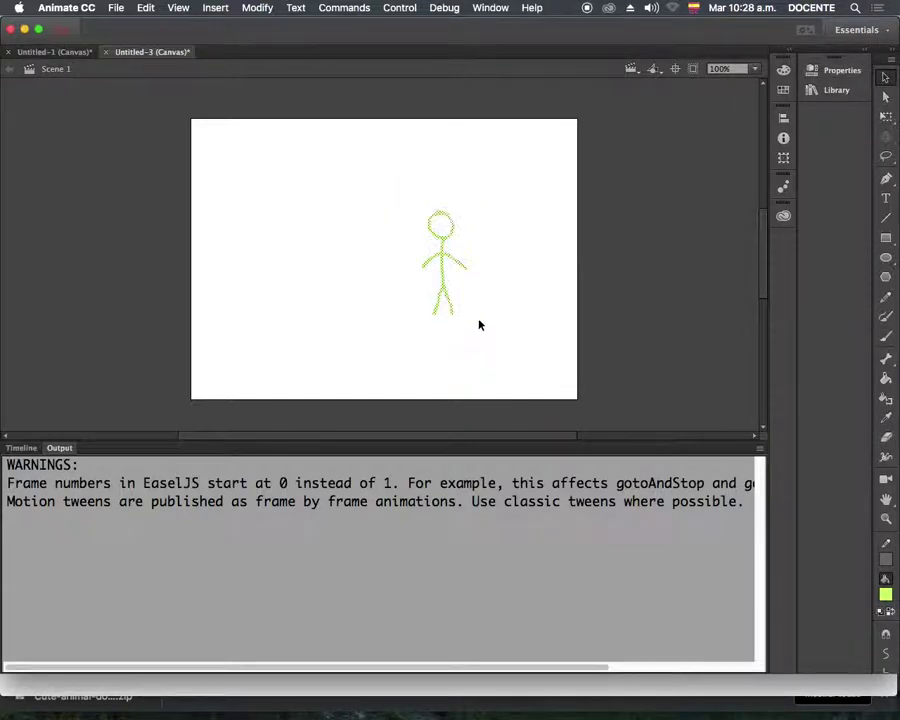
{"action": "left_click", "coordinate": [824, 72]}
{"action": "left_click", "coordinate": [736, 198]}
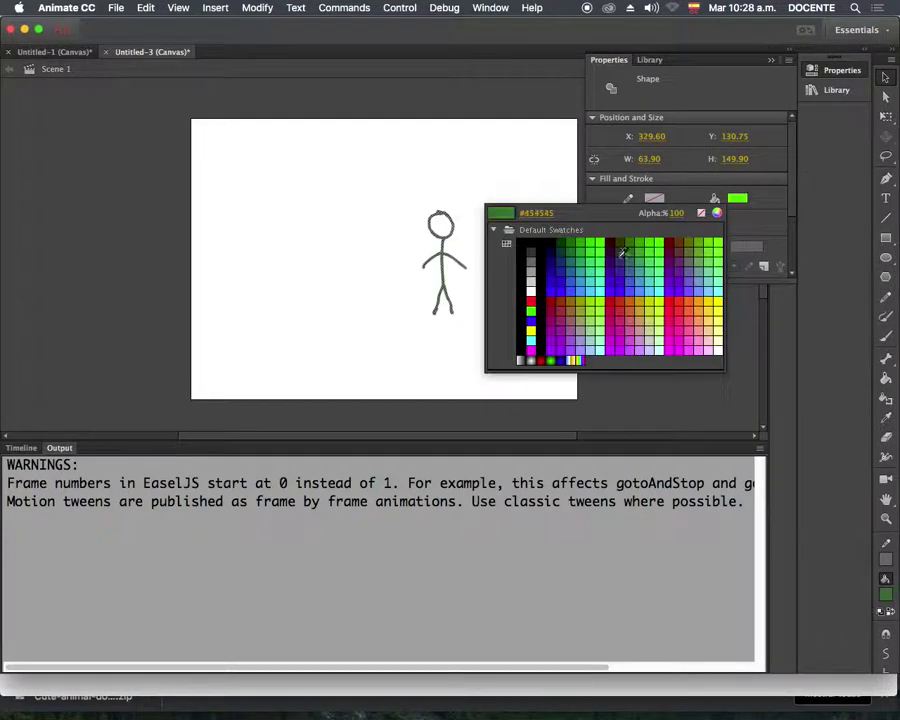
{"action": "left_click", "coordinate": [531, 253]}
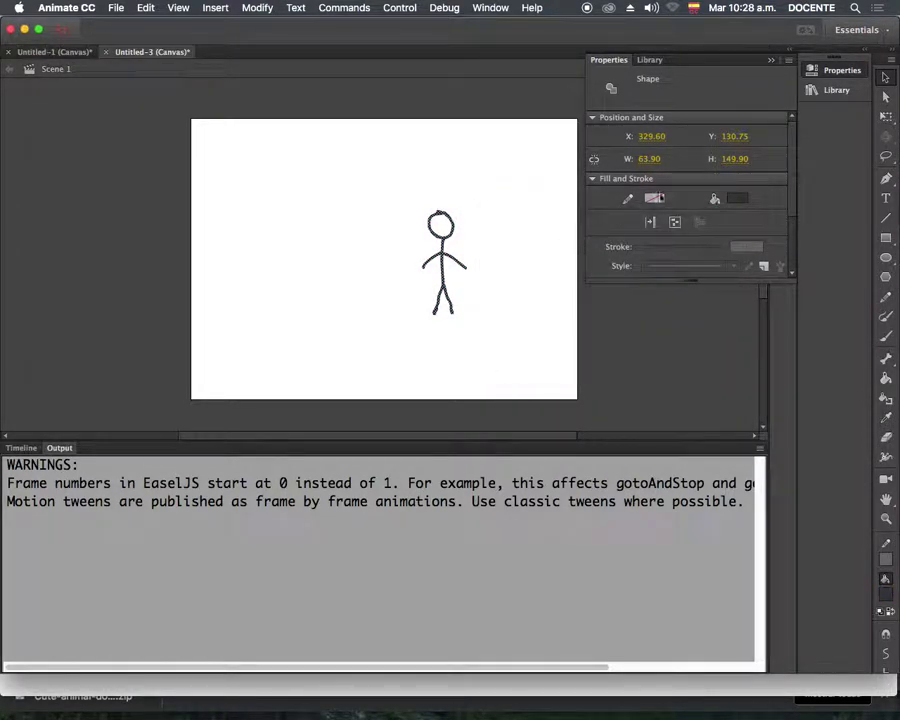
{"action": "left_click", "coordinate": [536, 176]}
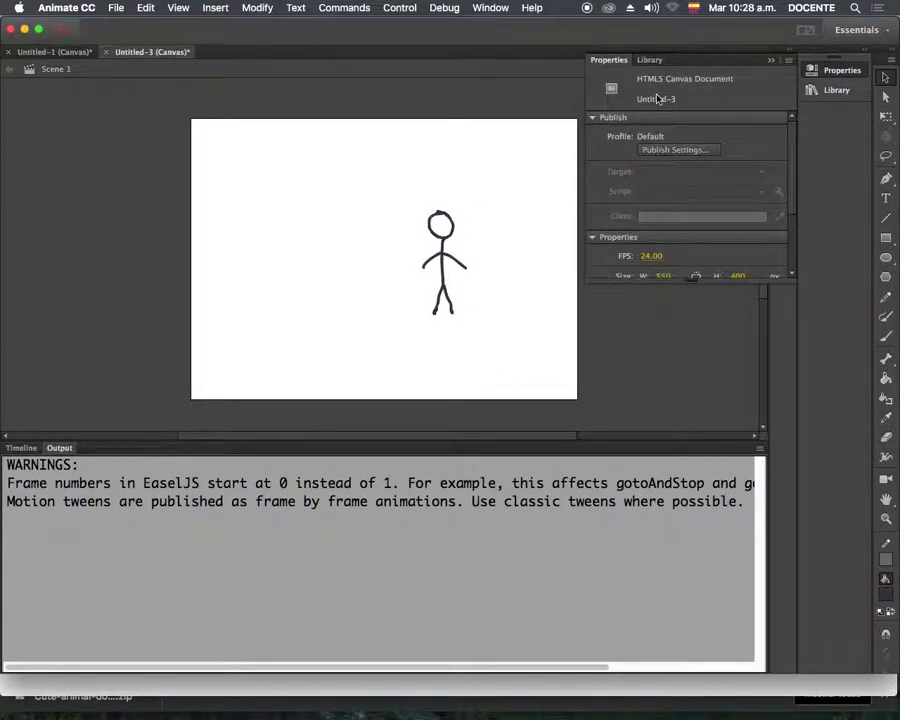
{"action": "left_click", "coordinate": [771, 61]}
Move the stick figure to the stage's lower right corner and convert it to a Movie Clip symbol named persona
{"action": "left_click_drag", "start_coordinate": [386, 184], "coordinate": [536, 348]}
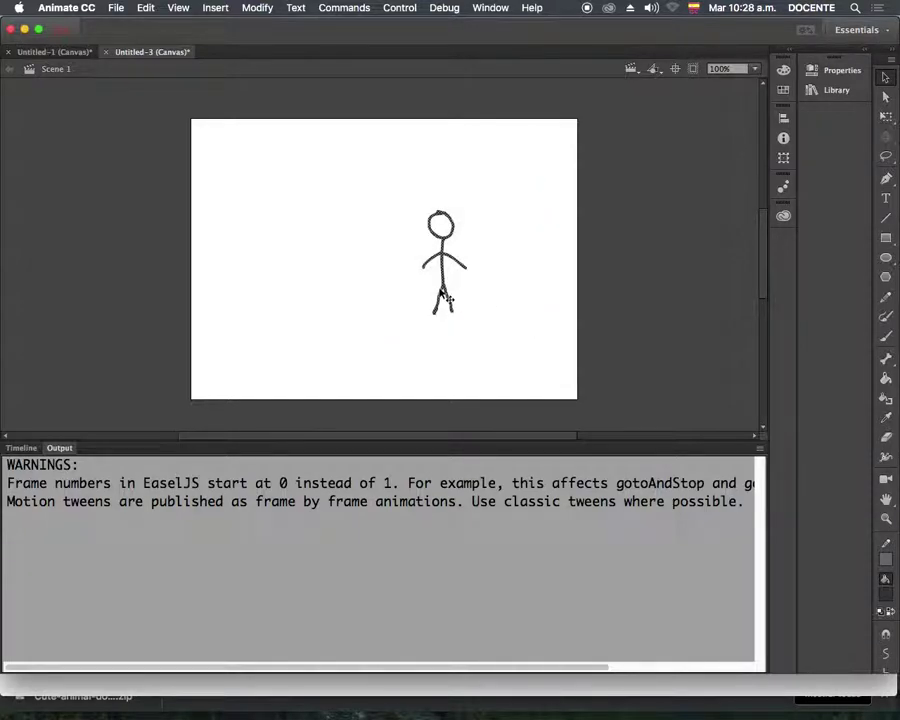
{"action": "left_click_drag", "start_coordinate": [450, 298], "coordinate": [527, 380]}
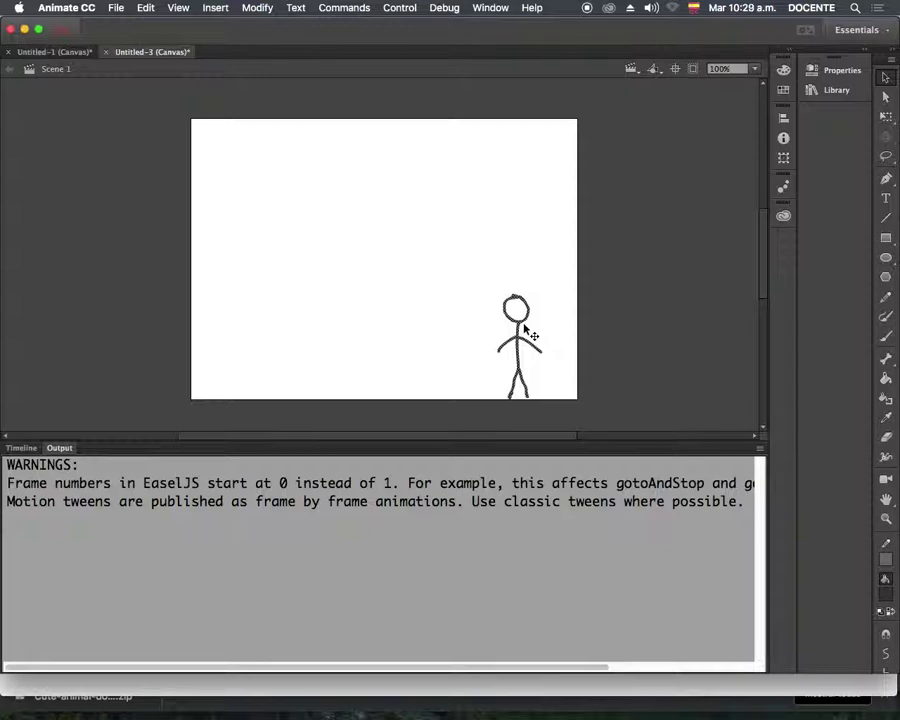
{"action": "key", "text": "F8"}
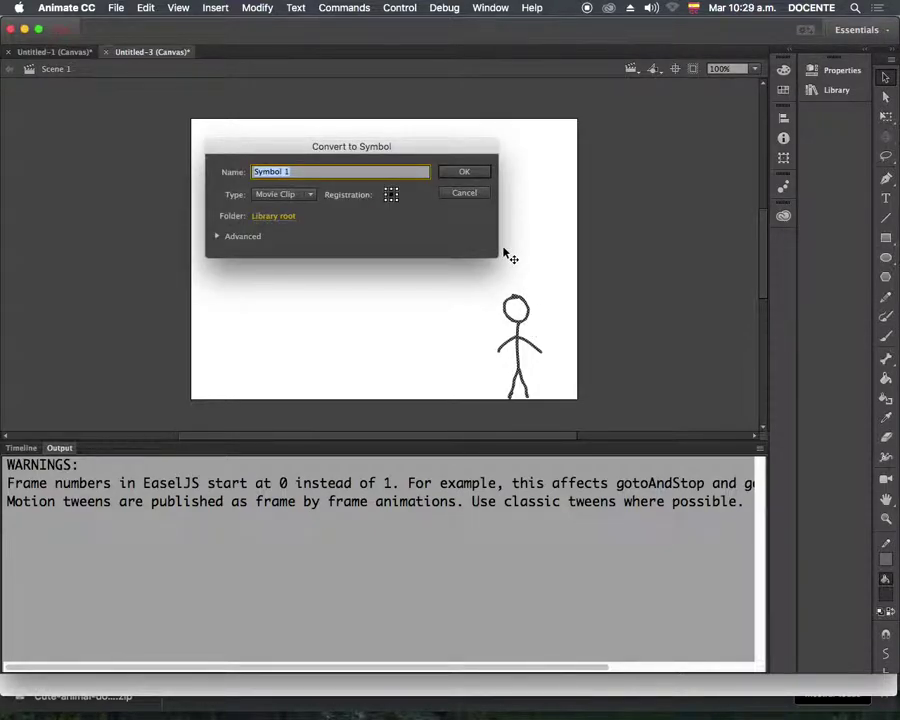
{"action": "type", "text": "persona"}
{"action": "left_click", "coordinate": [465, 171]}
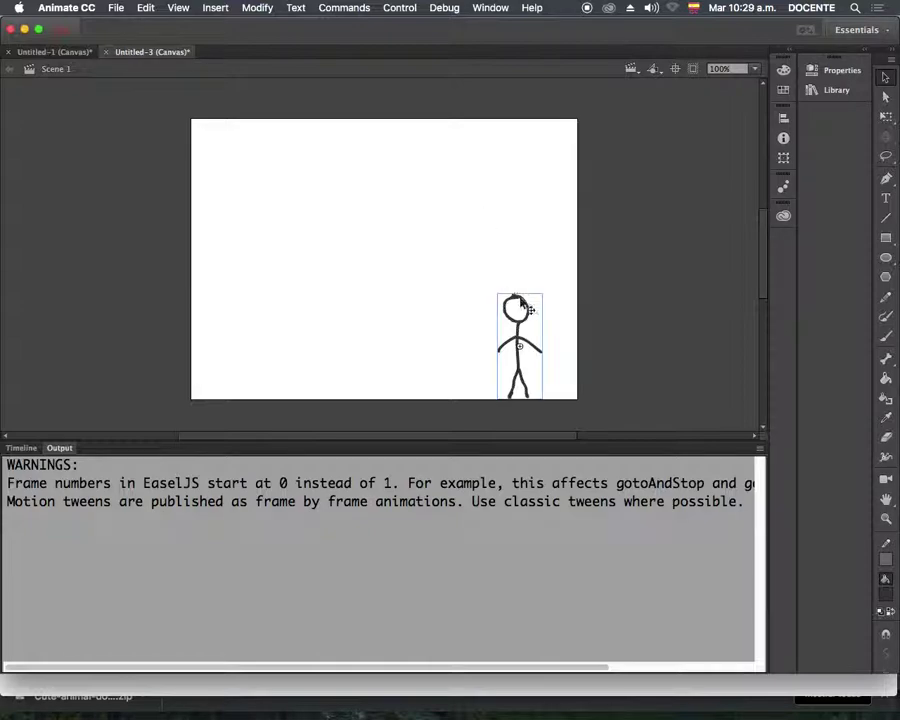
Create a motion tween for the persona symbol from frame 1 of Layer 1 in the timeline
{"action": "left_click", "coordinate": [526, 363]}
{"action": "mouse_move", "coordinate": [520, 362]}
{"action": "left_mouse_down"}
{"action": "mouse_move", "coordinate": [538, 368]}
{"action": "mouse_move", "coordinate": [525, 370]}
{"action": "mouse_move", "coordinate": [542, 382]}
{"action": "mouse_move", "coordinate": [526, 378]}
{"action": "left_mouse_up"}
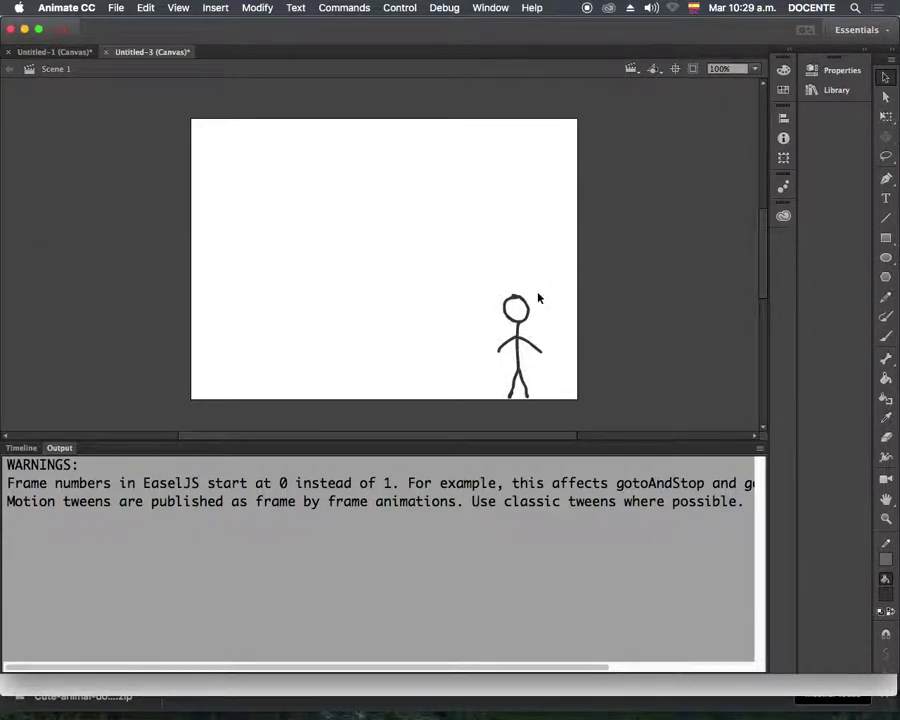
{"action": "left_click", "coordinate": [532, 391]}
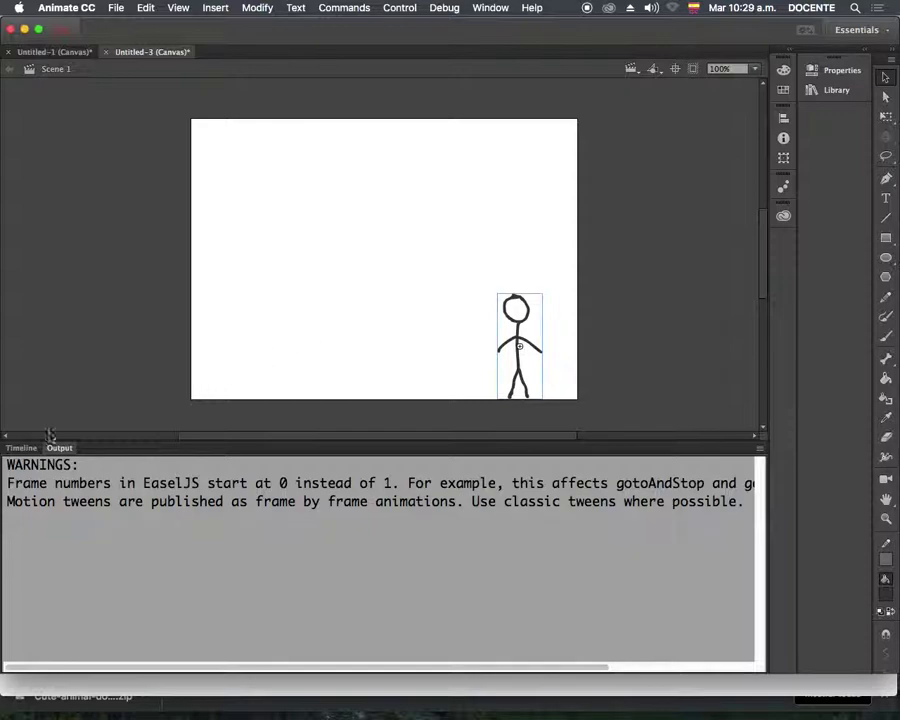
{"action": "left_click", "coordinate": [22, 448]}
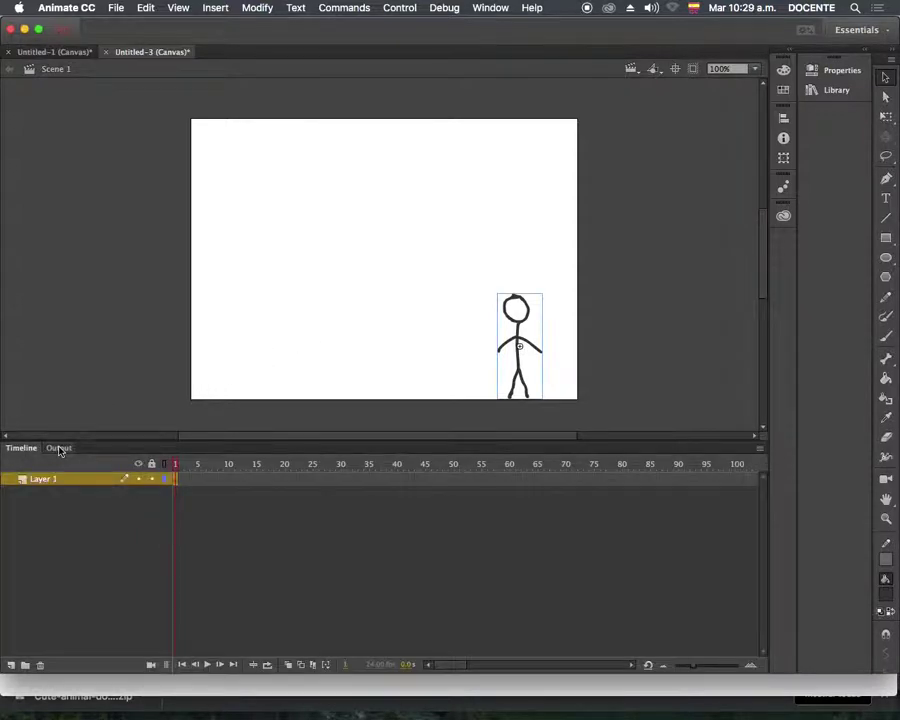
{"action": "right_click", "coordinate": [181, 488]}
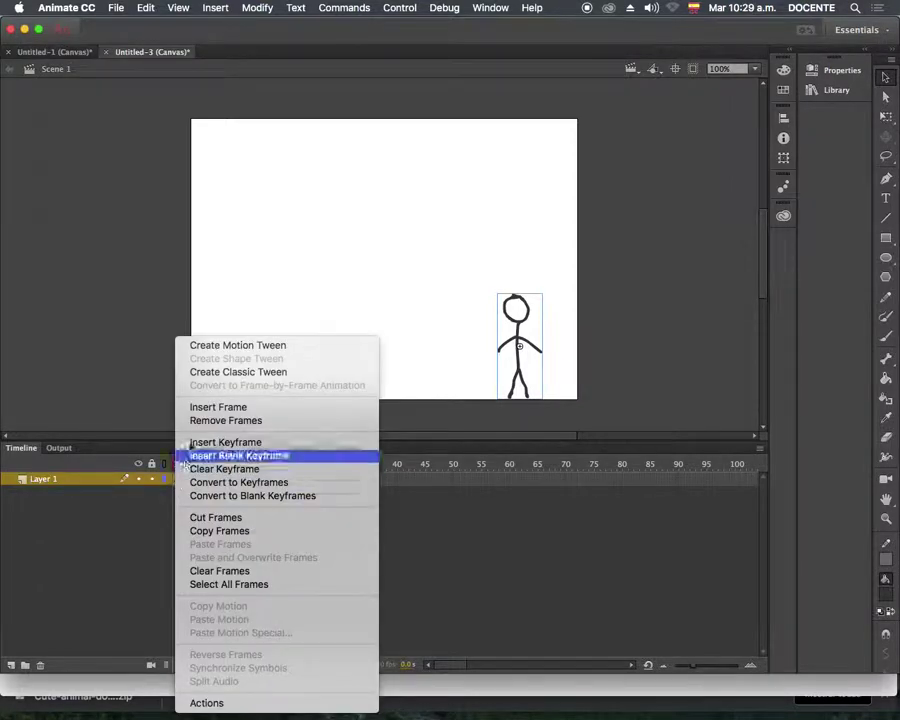
{"action": "left_click", "coordinate": [219, 346]}
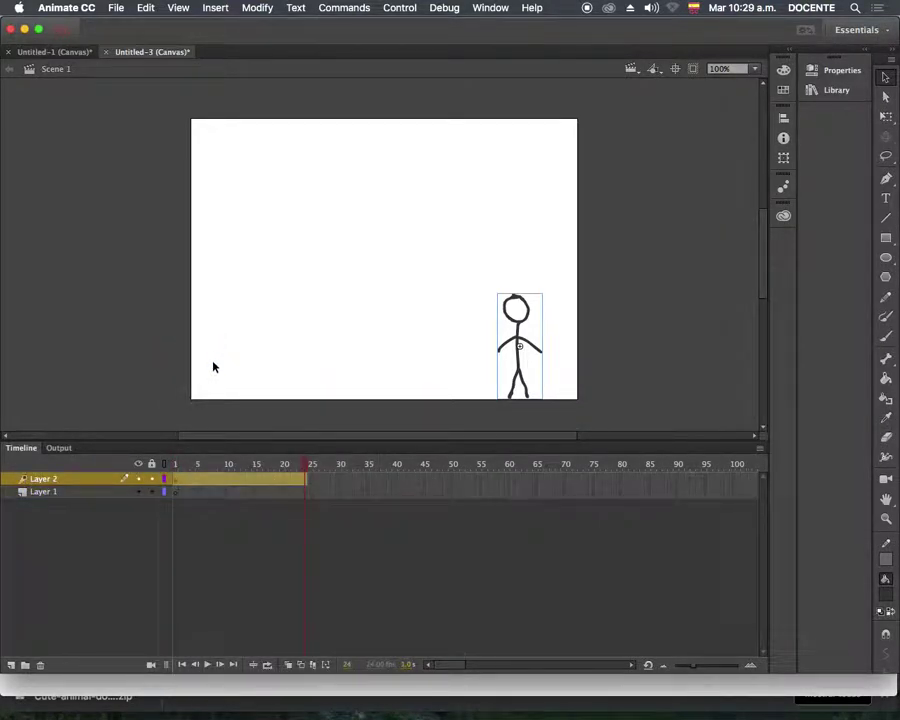
Place the figure straight up at the stage's top edge at frame 10 and down at the bottom centre at frame 20
{"action": "left_click", "coordinate": [212, 493]}
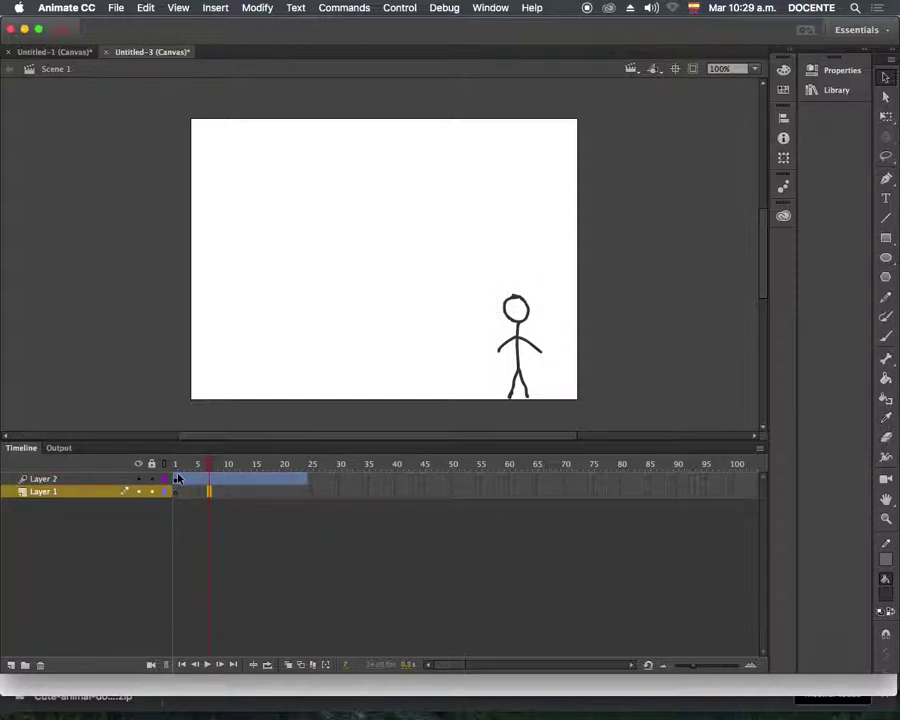
{"action": "left_click", "coordinate": [176, 465]}
{"action": "mouse_move", "coordinate": [213, 467]}
{"action": "left_mouse_down"}
{"action": "mouse_move", "coordinate": [307, 466]}
{"action": "mouse_move", "coordinate": [180, 467]}
{"action": "mouse_move", "coordinate": [228, 466]}
{"action": "left_mouse_up"}
{"action": "left_click", "coordinate": [520, 374]}
{"action": "left_click_drag", "start_coordinate": [521, 375], "coordinate": [518, 206]}
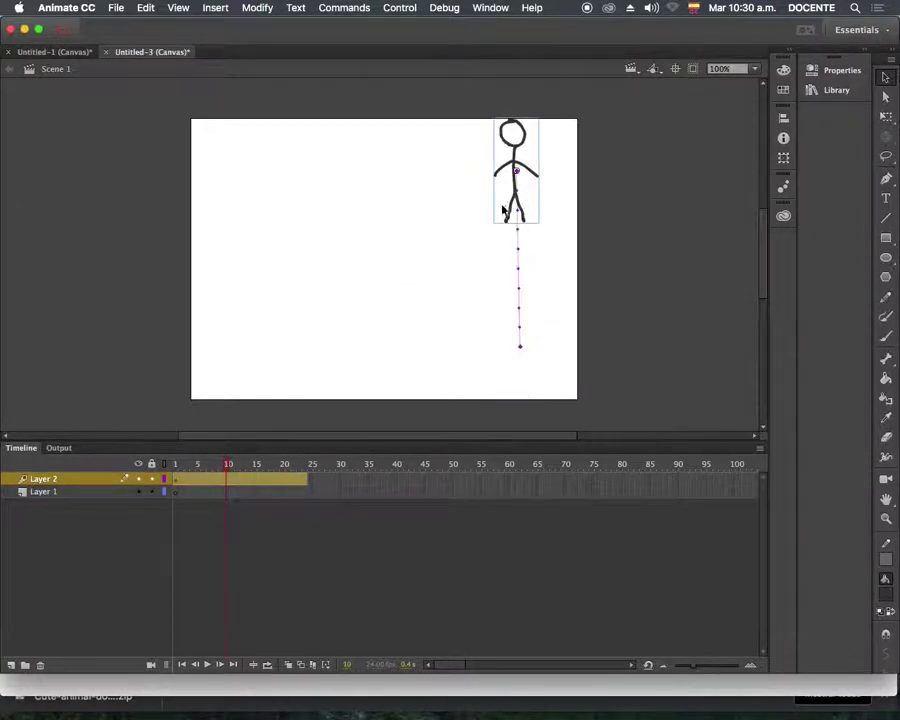
{"action": "left_click", "coordinate": [289, 482]}
{"action": "left_click_drag", "start_coordinate": [518, 197], "coordinate": [399, 392]}
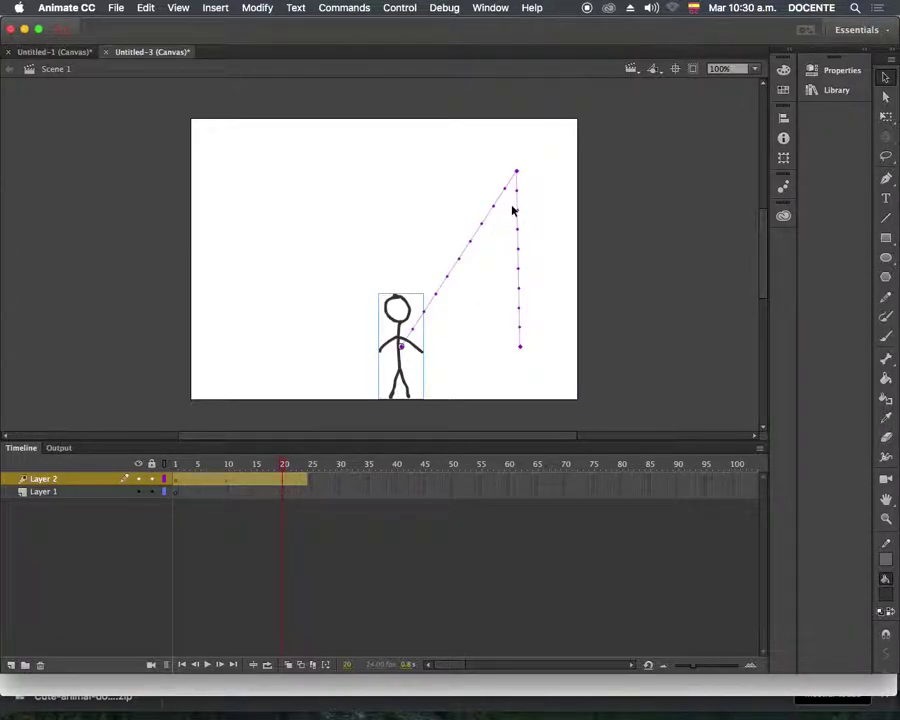
Extend the tween to frame 30 and move the figure there up and left to the stage's top edge
{"action": "left_click", "coordinate": [310, 480]}
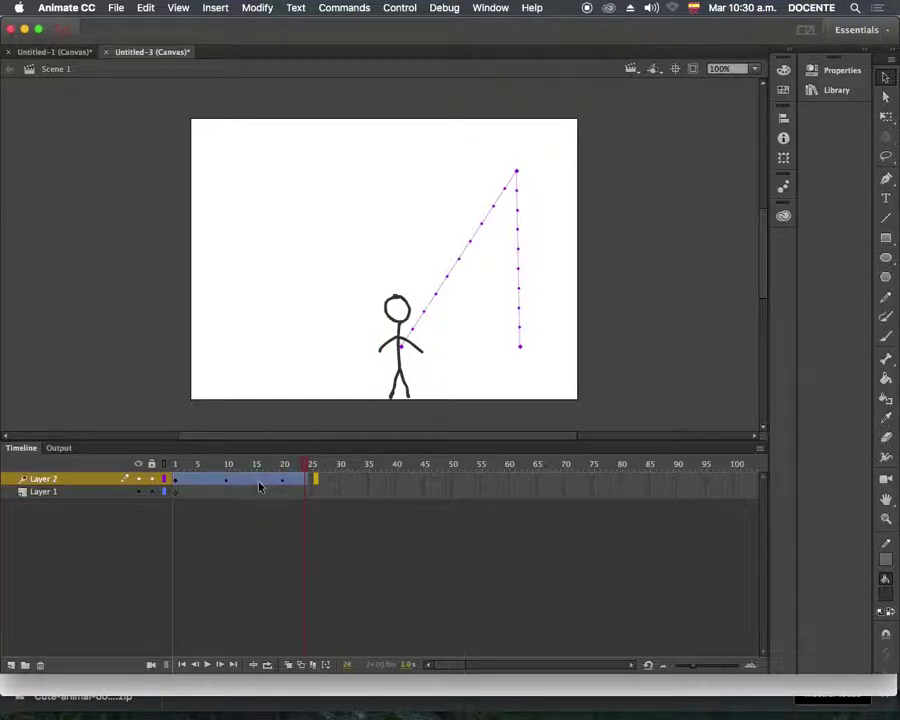
{"action": "left_click", "coordinate": [341, 481]}
{"action": "key", "text": "F5"}
{"action": "left_click", "coordinate": [424, 348]}
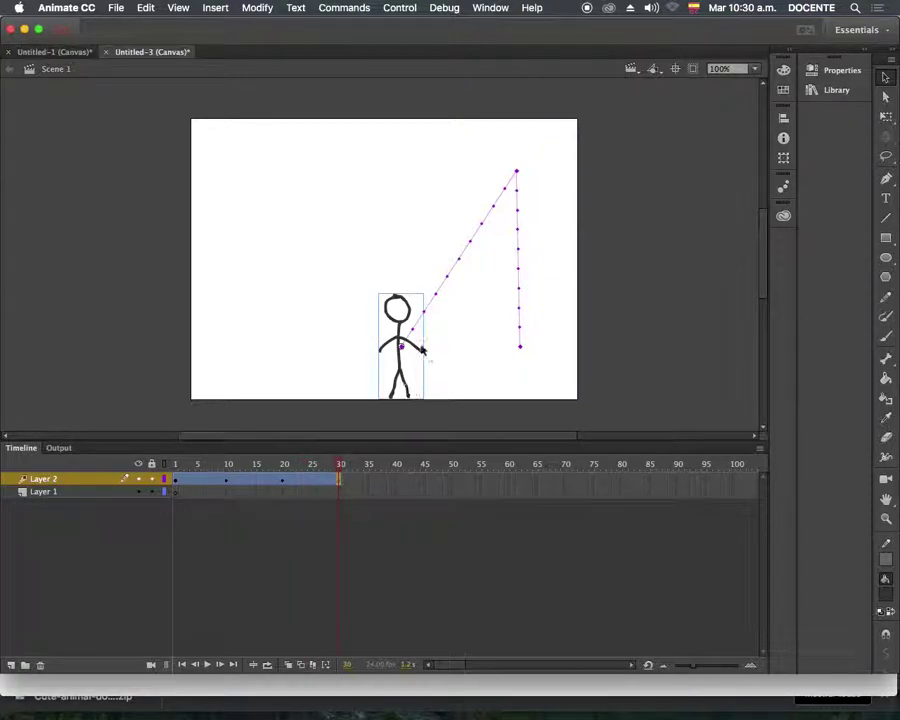
{"action": "mouse_move", "coordinate": [340, 464]}
{"action": "left_mouse_down"}
{"action": "mouse_move", "coordinate": [286, 464]}
{"action": "mouse_move", "coordinate": [340, 465]}
{"action": "left_mouse_up"}
{"action": "left_click", "coordinate": [401, 390]}
{"action": "left_click_drag", "start_coordinate": [401, 390], "coordinate": [333, 213]}
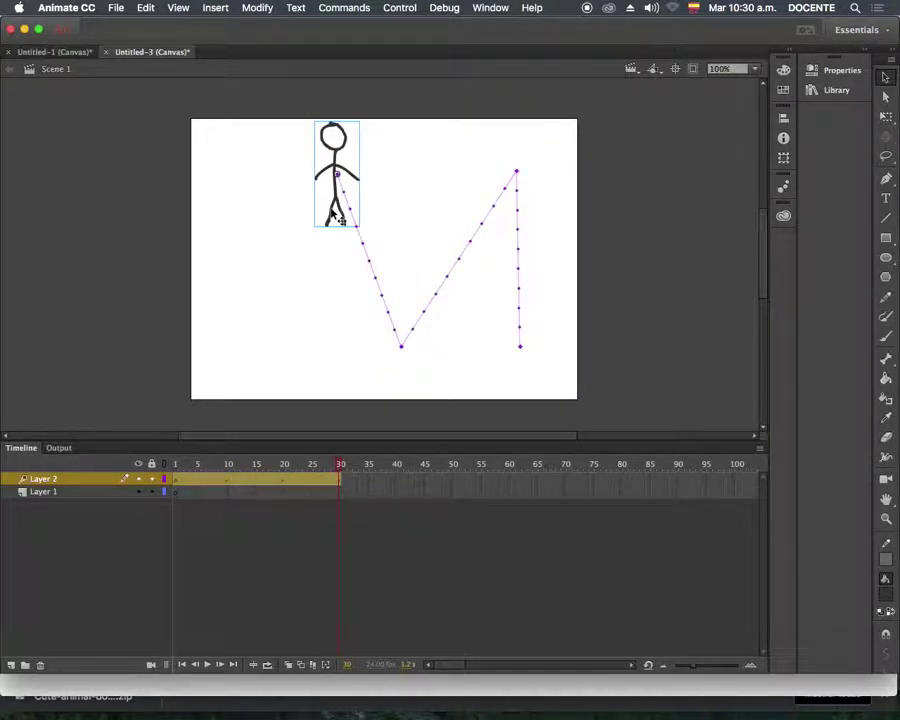
Extend the tween to frame 40 and move the figure there to the stage's lower left corner
{"action": "left_click", "coordinate": [397, 484]}
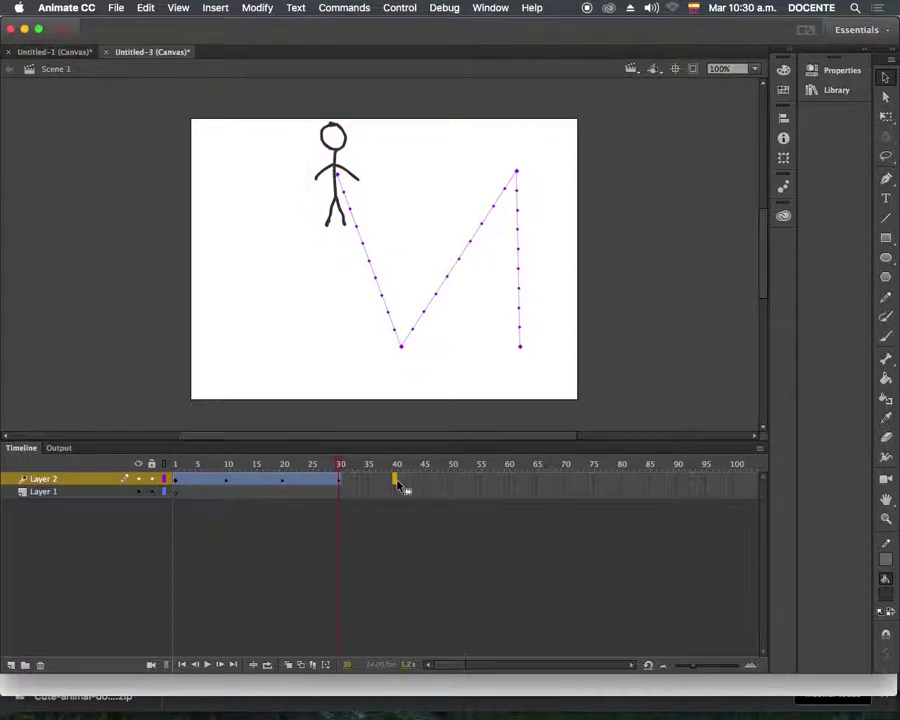
{"action": "key", "text": "F5"}
{"action": "left_click_drag", "start_coordinate": [341, 229], "coordinate": [231, 395]}
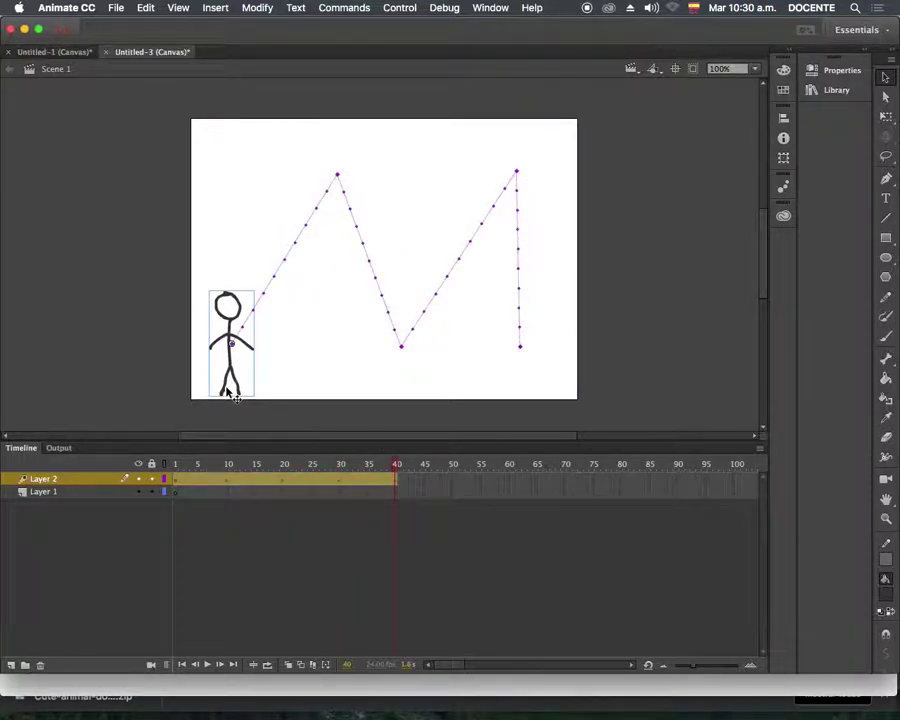
Extend the tween to frame 60 with the figure back at its lower right starting position, and play the animation
{"action": "left_click", "coordinate": [505, 478]}
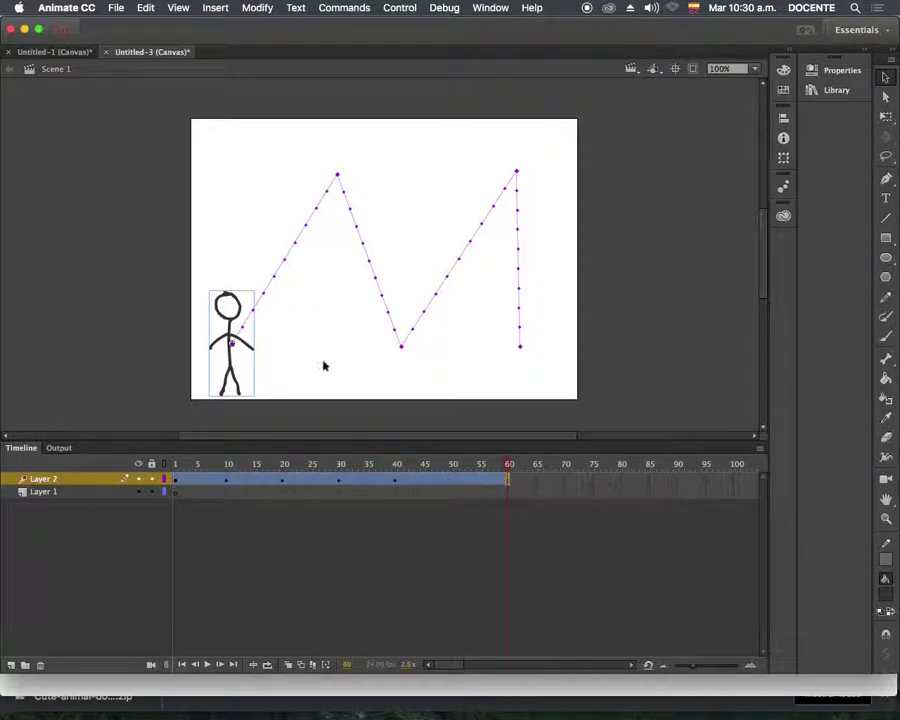
{"action": "left_click_drag", "start_coordinate": [237, 388], "coordinate": [526, 386]}
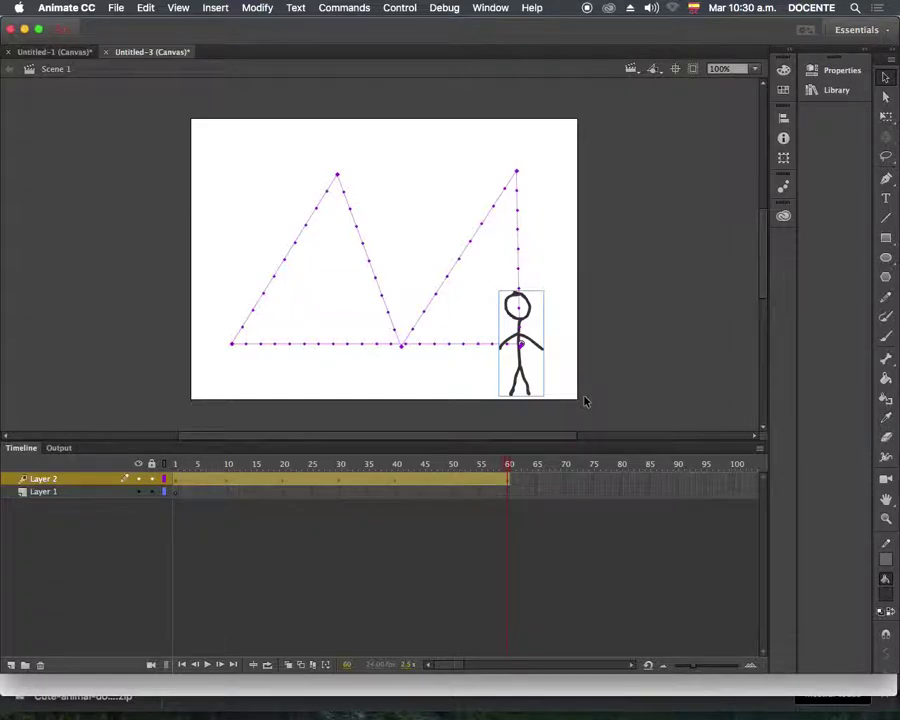
{"action": "key", "text": "Return"}
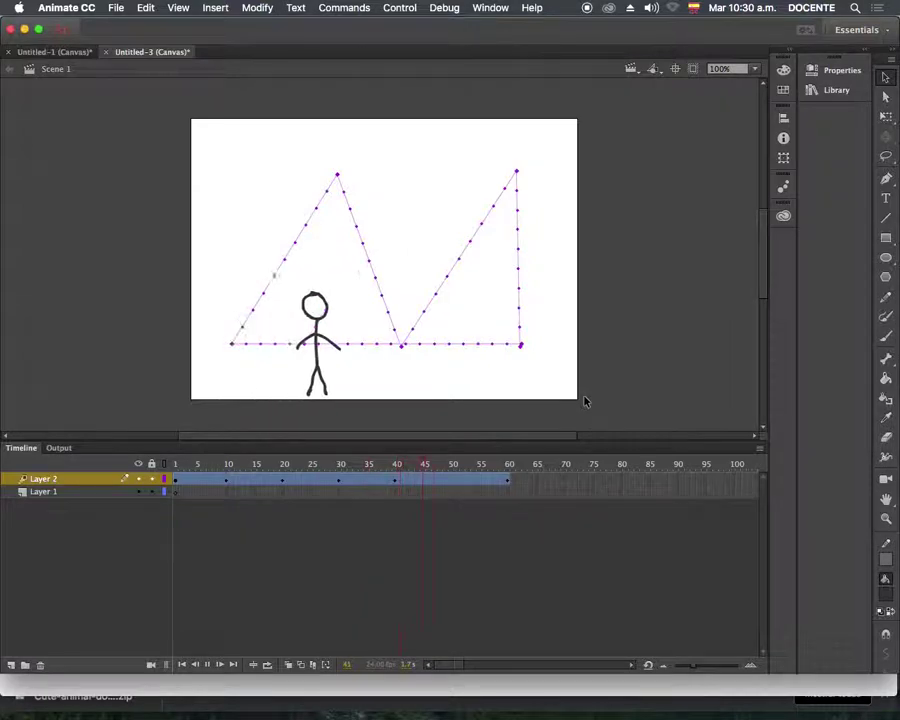
{"action": "key", "text": "Return"}
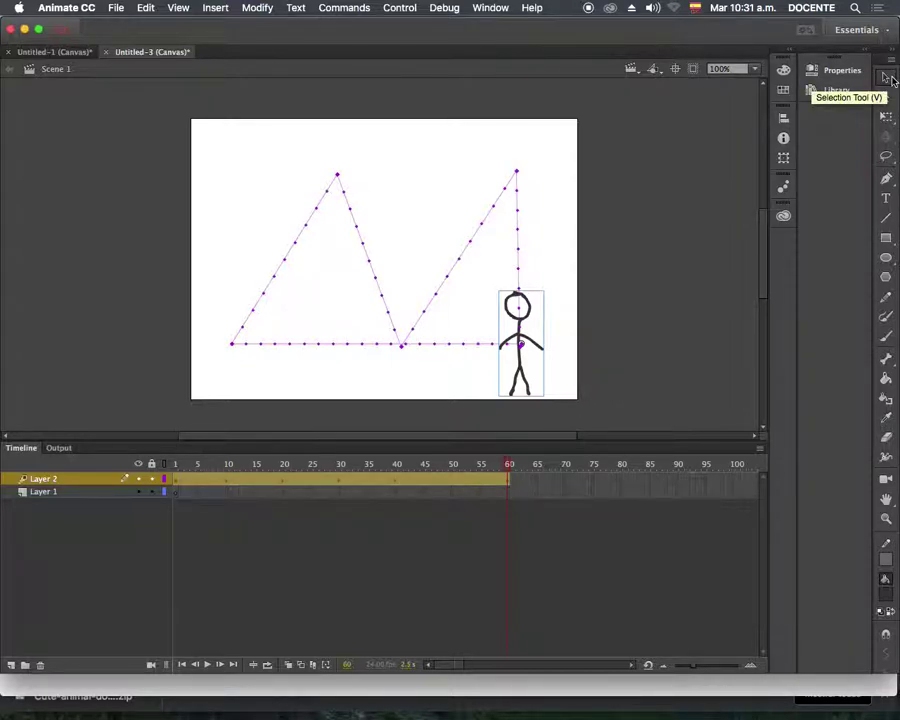
Bend all five straight segments of the figure's motion path into curves and play the animation
{"action": "left_click", "coordinate": [524, 226]}
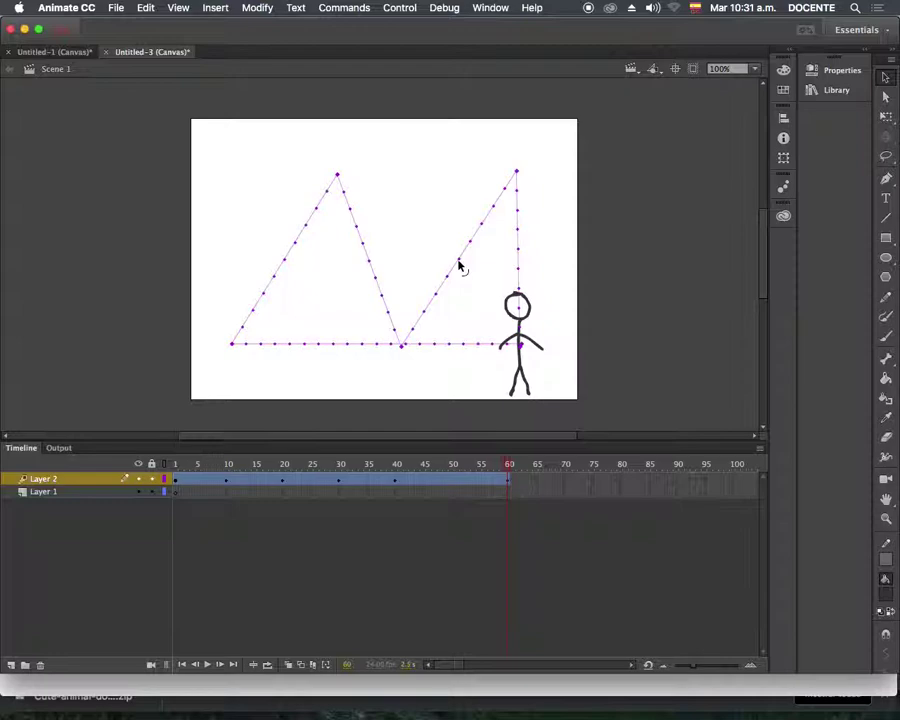
{"action": "left_click_drag", "start_coordinate": [459, 266], "coordinate": [566, 282]}
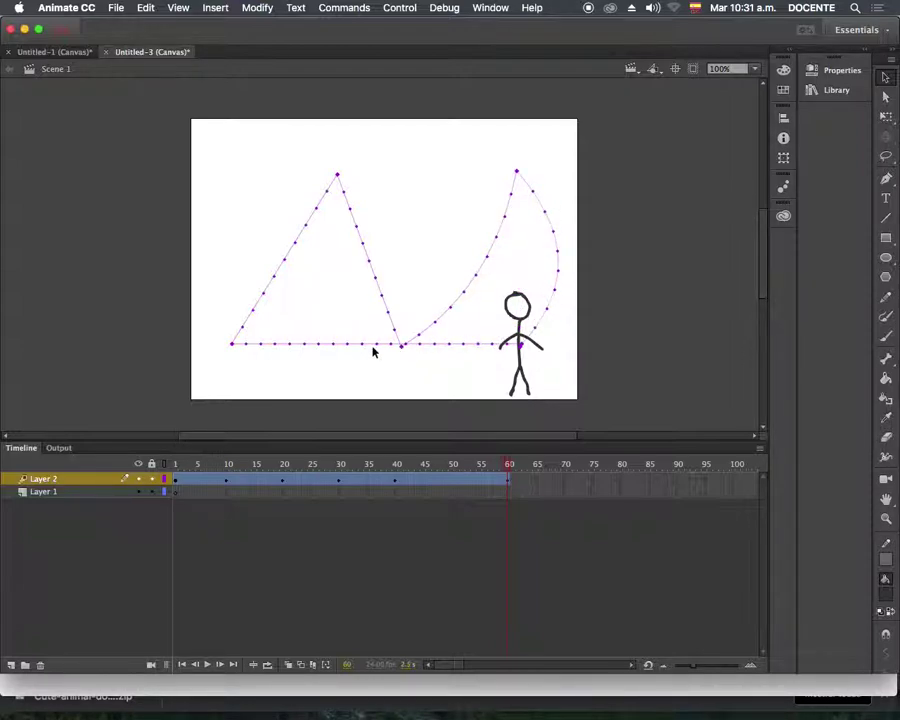
{"action": "left_click_drag", "start_coordinate": [374, 346], "coordinate": [399, 243]}
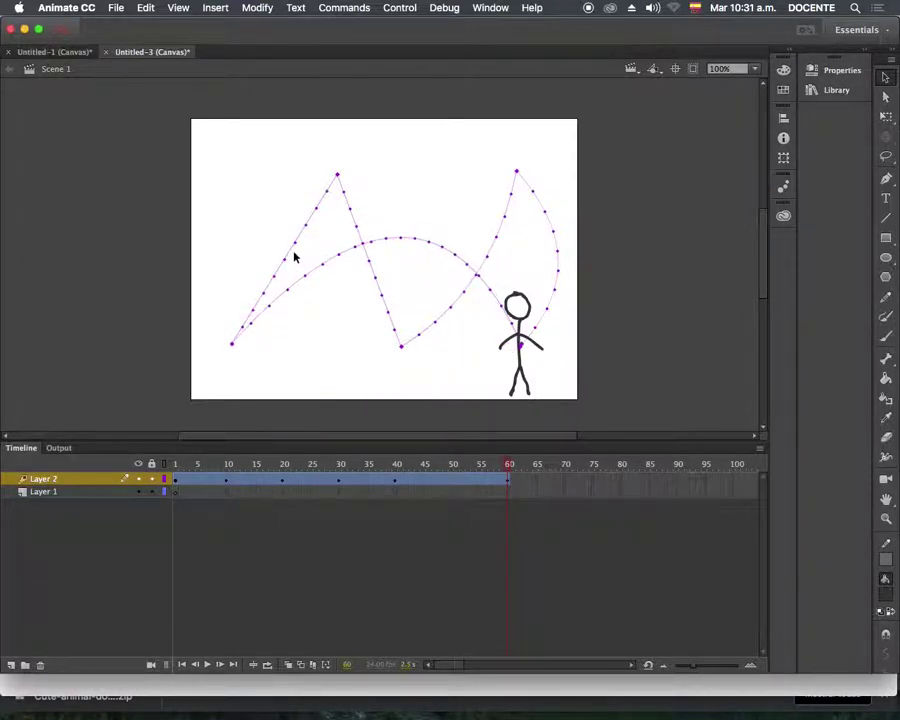
{"action": "left_click_drag", "start_coordinate": [291, 255], "coordinate": [257, 215]}
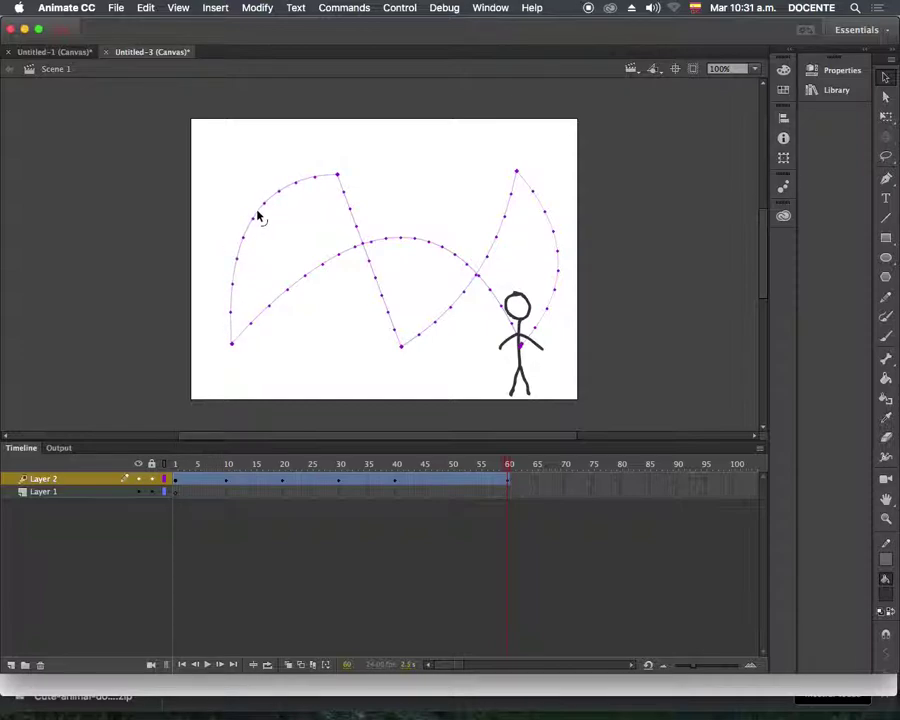
{"action": "left_click_drag", "start_coordinate": [395, 258], "coordinate": [407, 228]}
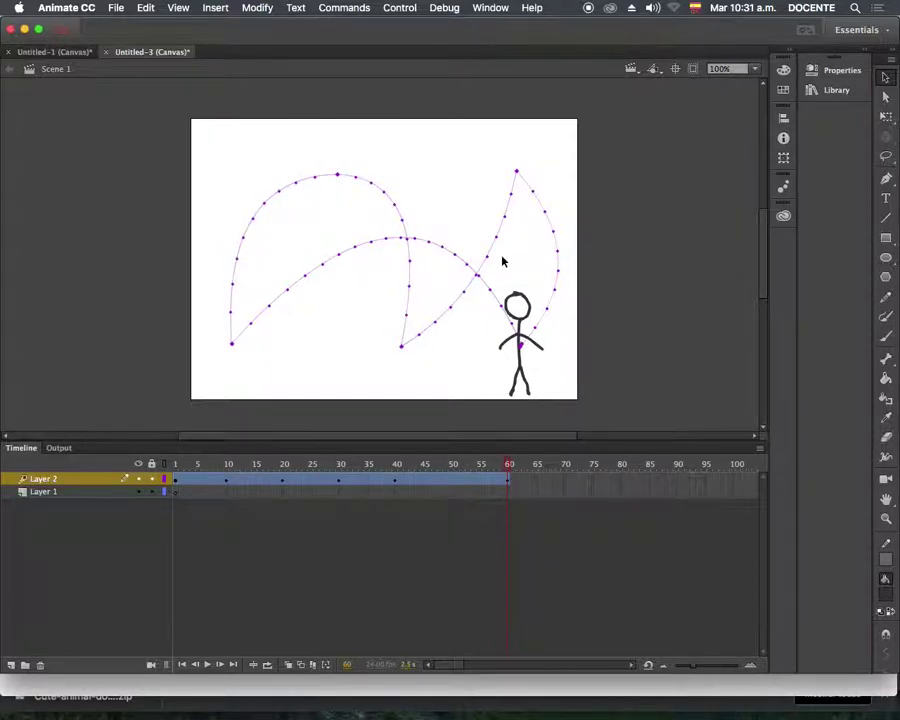
{"action": "key", "text": "Return"}
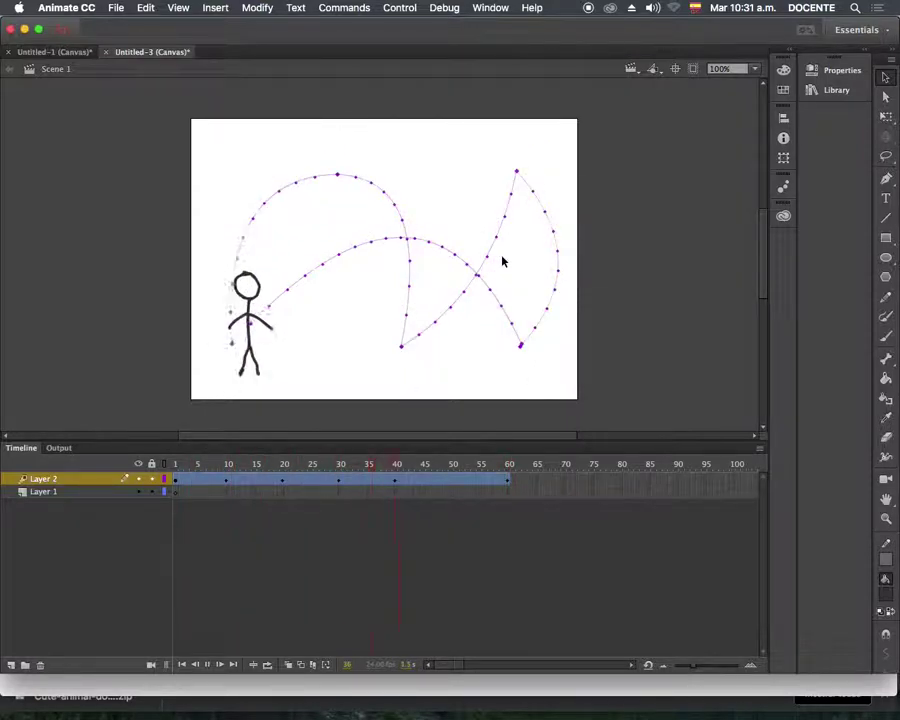
Play the animation, test the movie in the browser, and return to the Animate timeline
{"action": "key", "text": "Return"}
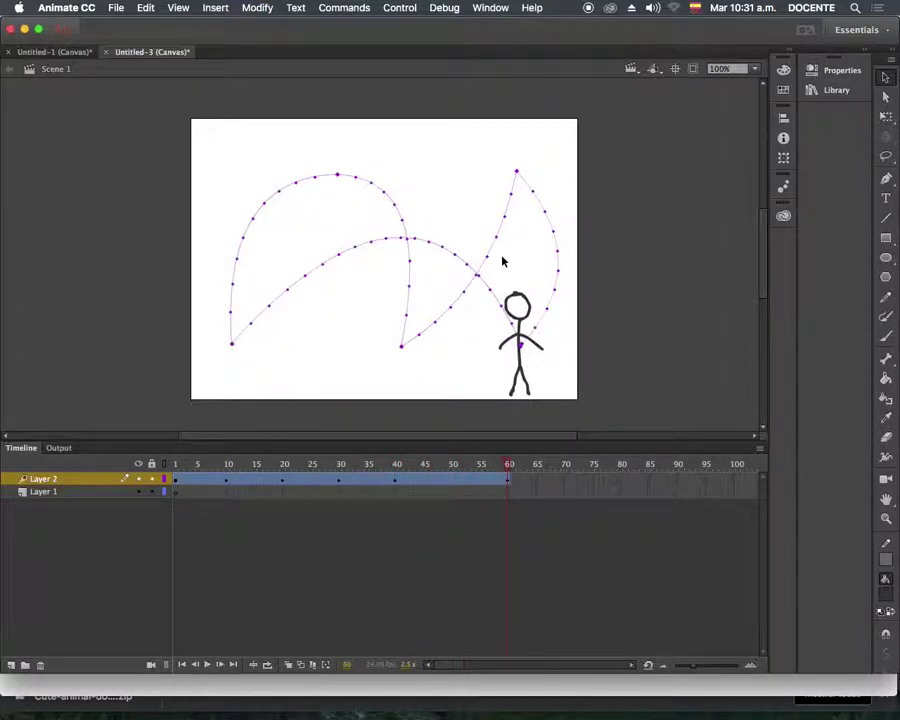
{"action": "key", "text": "super+Return"}
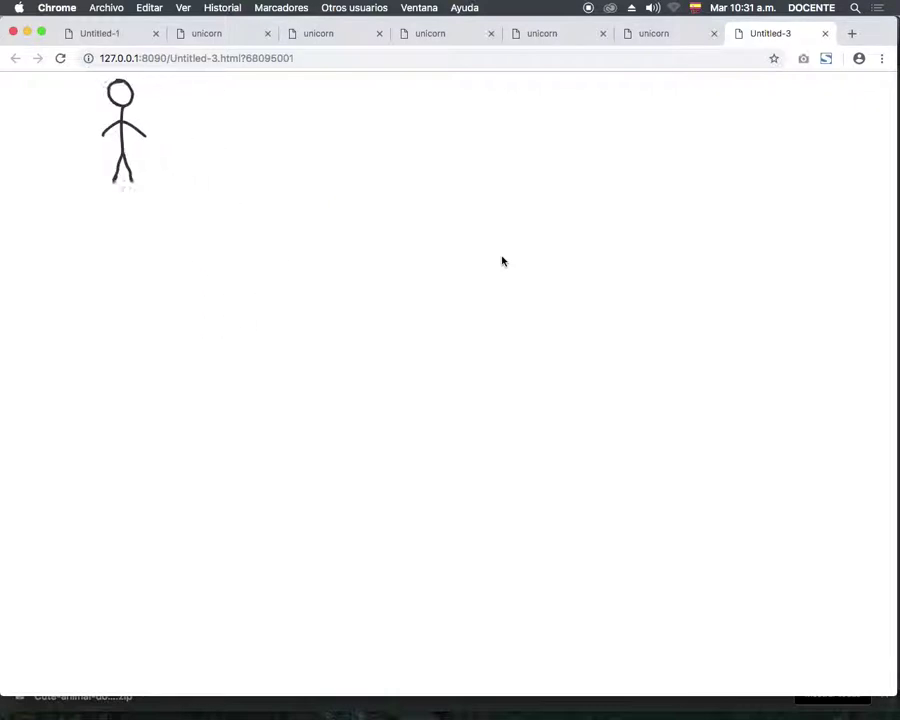
{"action": "key", "text": "super+Tab"}
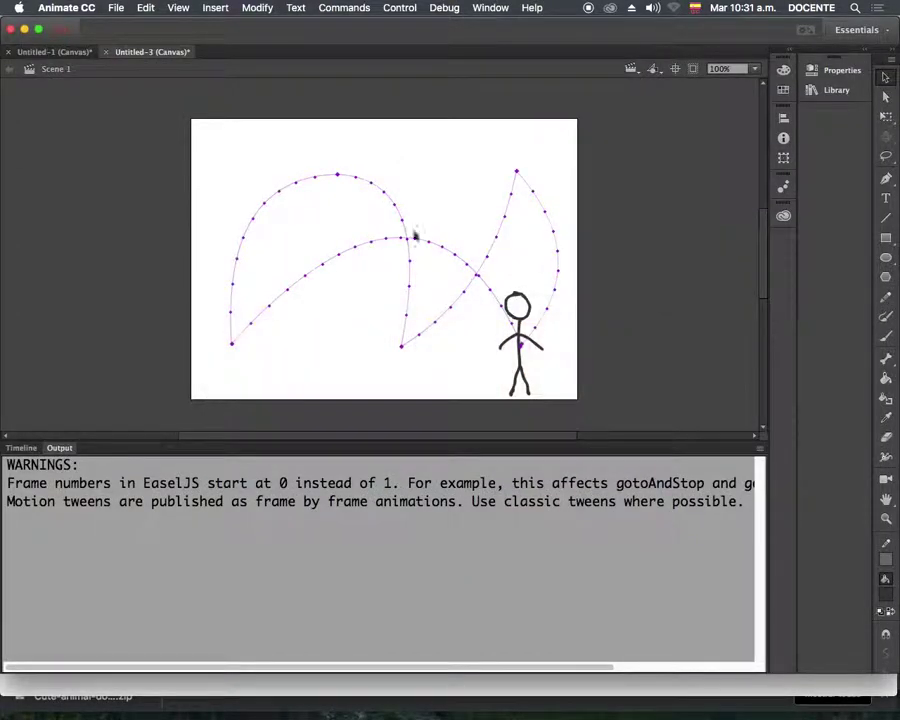
{"action": "left_click", "coordinate": [35, 444]}
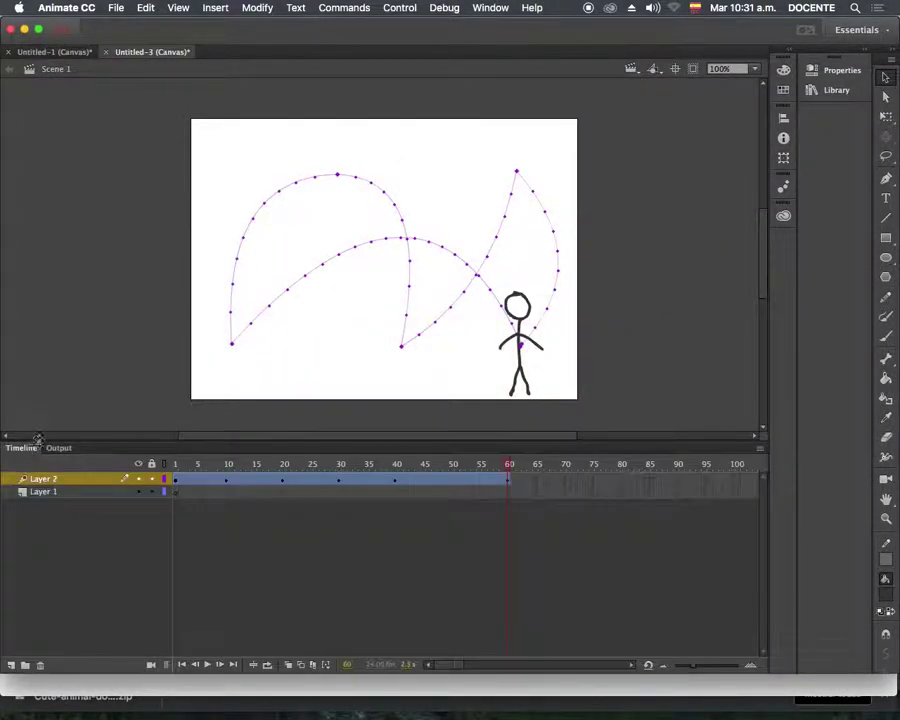
Delete the empty Layer 1 and add a new layer above the stick figure's layer
{"action": "left_click", "coordinate": [44, 492]}
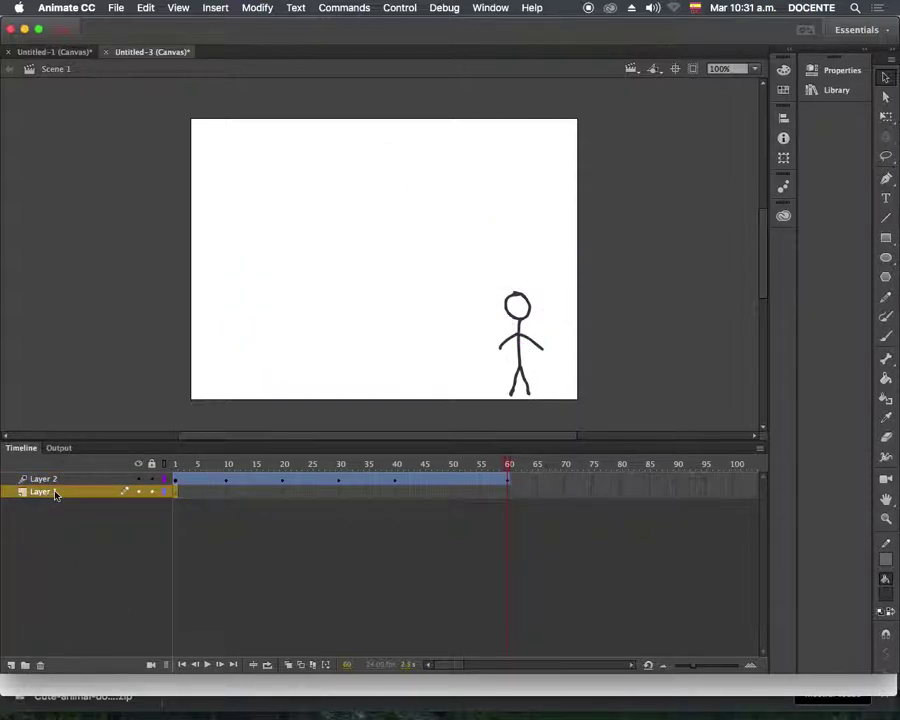
{"action": "left_click", "coordinate": [42, 666]}
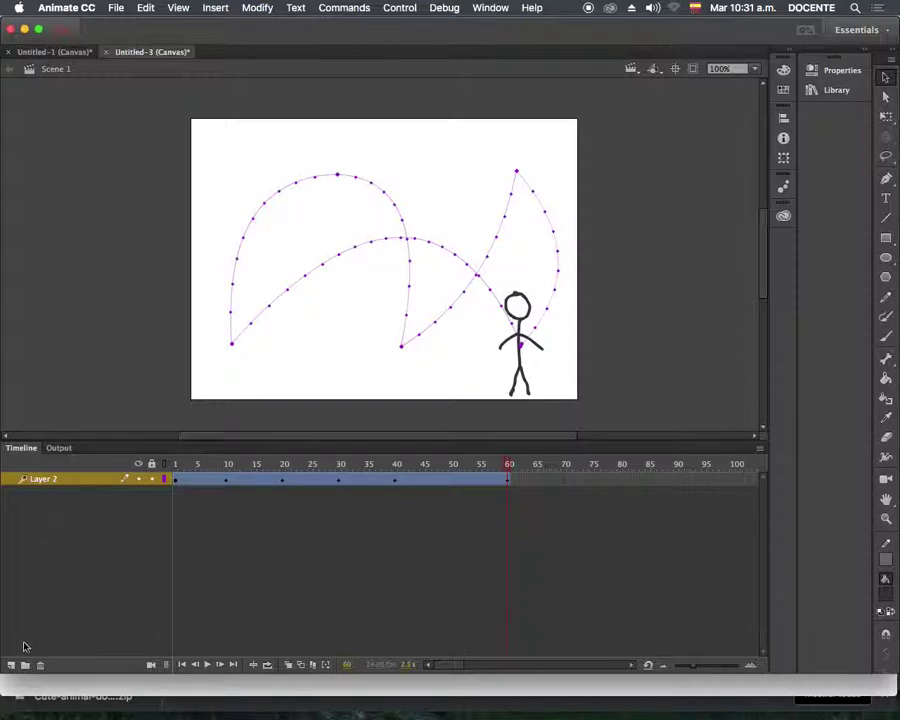
{"action": "left_click", "coordinate": [12, 664]}
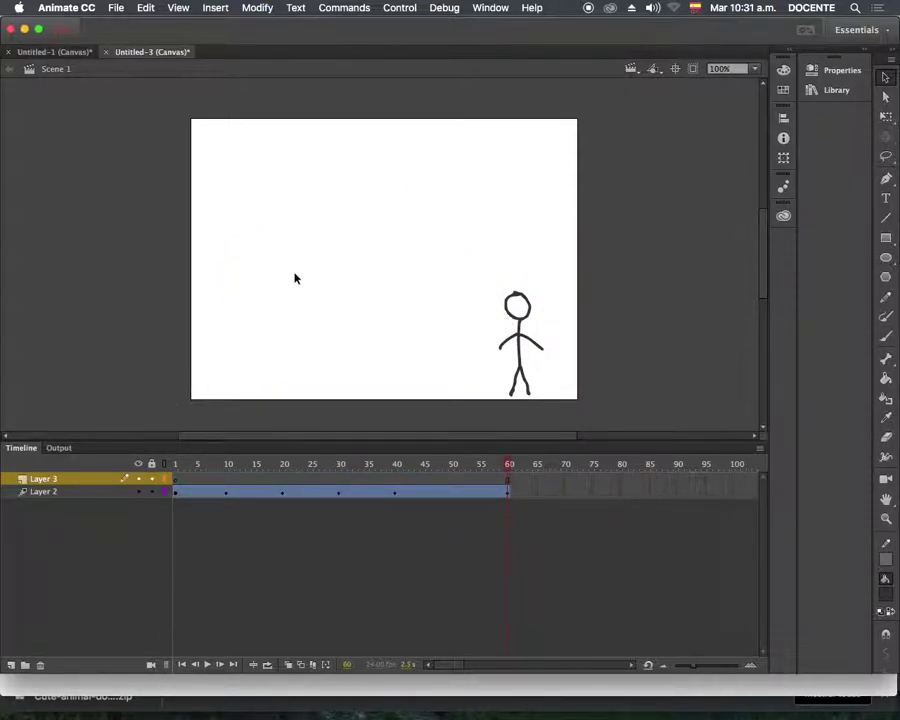
Place the Unicorn symbol from the Untitled-1 document's library at the centre of the stage on Layer 3
{"action": "left_click", "coordinate": [842, 89]}
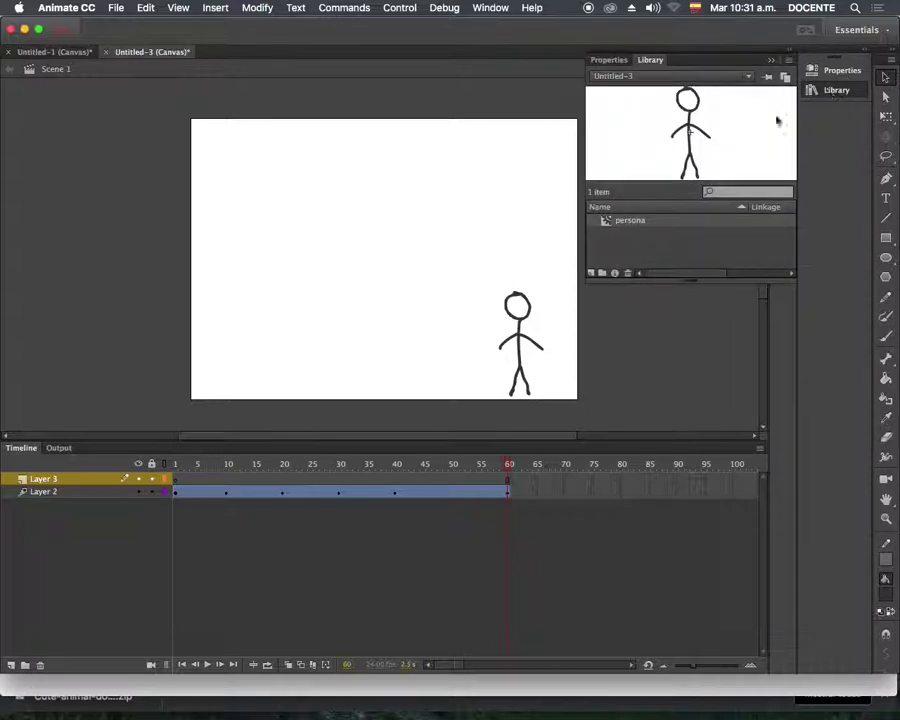
{"action": "left_click", "coordinate": [620, 76]}
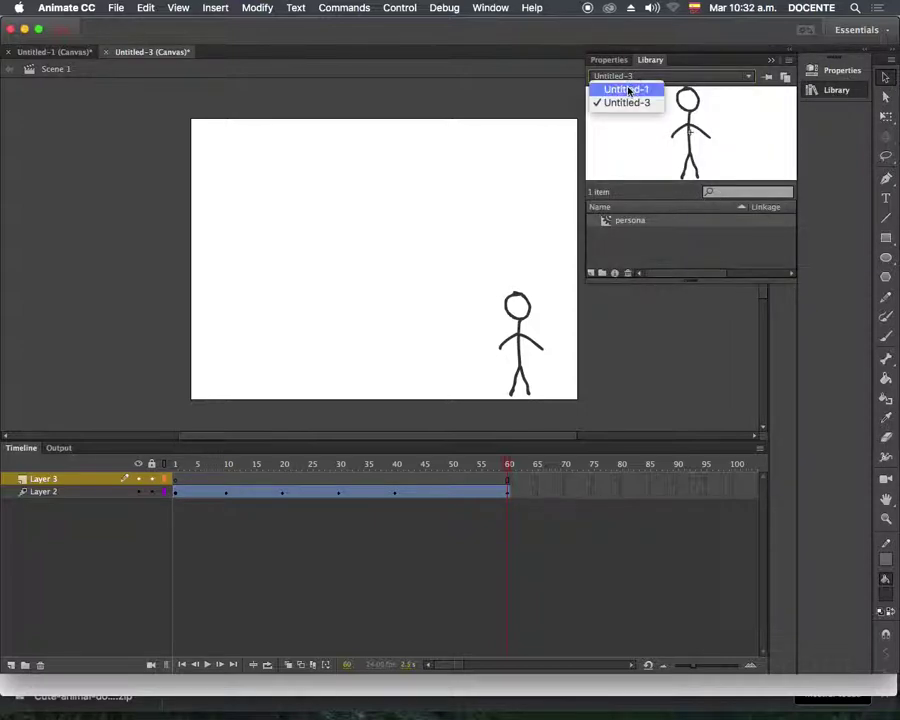
{"action": "left_click", "coordinate": [627, 90]}
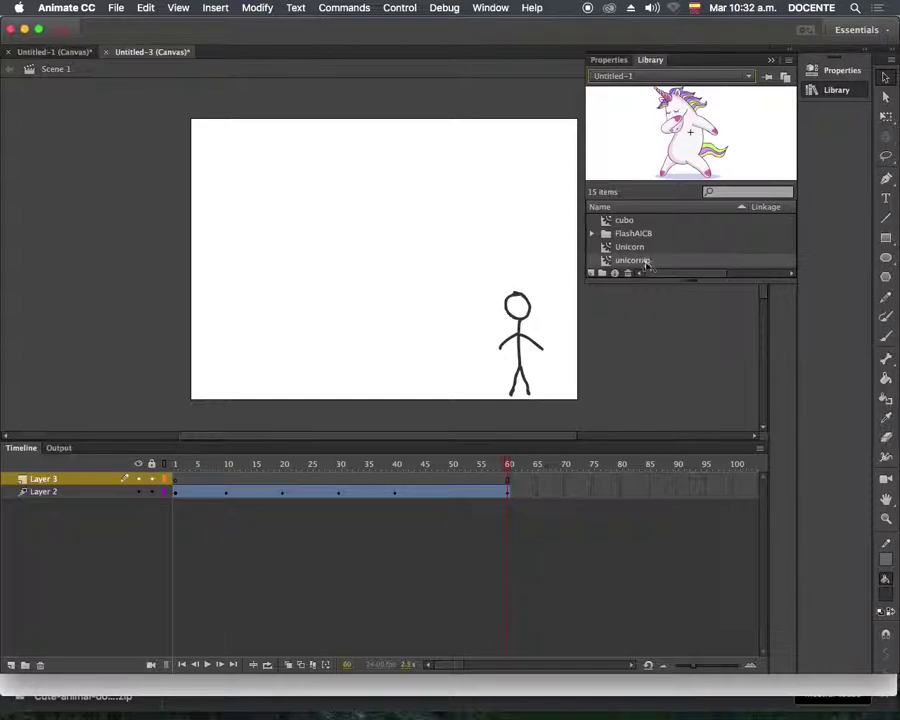
{"action": "left_click", "coordinate": [638, 254]}
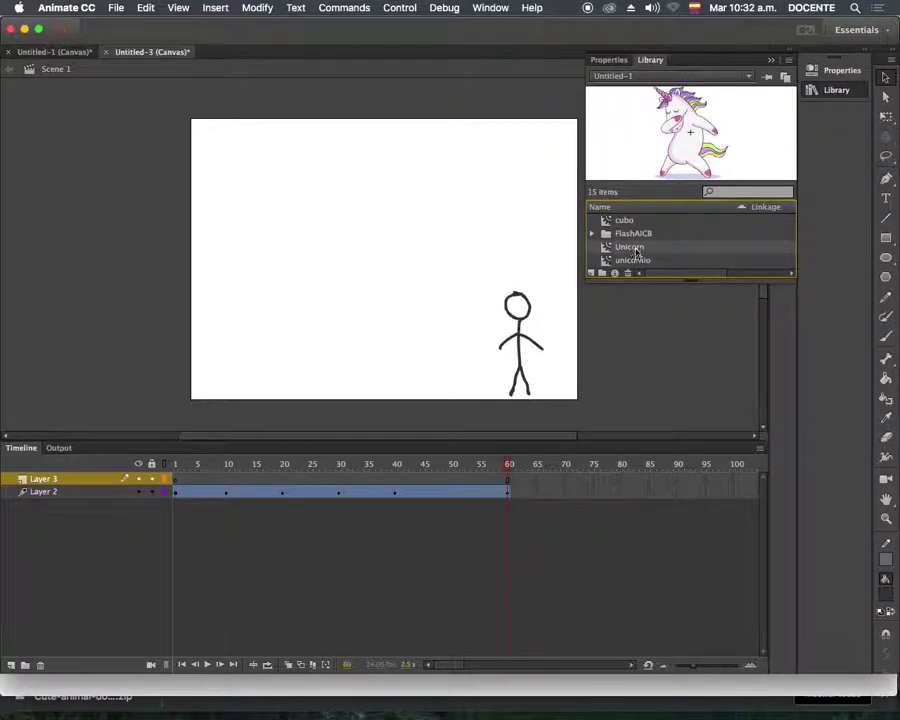
{"action": "left_click_drag", "start_coordinate": [633, 252], "coordinate": [392, 262]}
{"action": "left_click", "coordinate": [788, 62]}
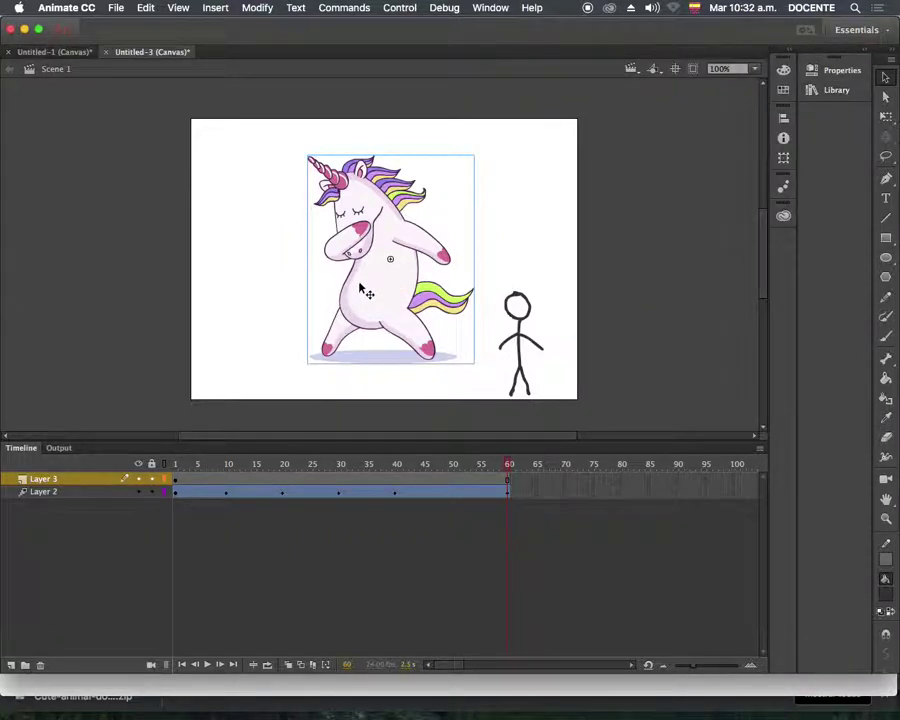
Shrink the unicorn to about half the stick figure's height, mirrored to face right, and place it outside the stage's left edge
{"action": "key", "text": "q"}
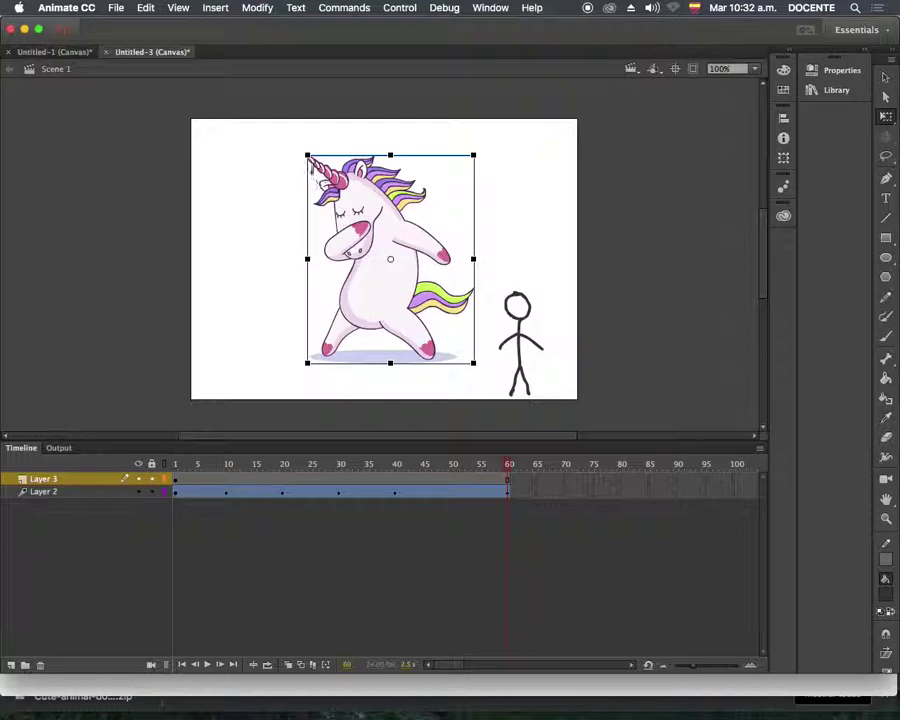
{"action": "left_click_drag", "start_coordinate": [307, 156], "coordinate": [364, 228]}
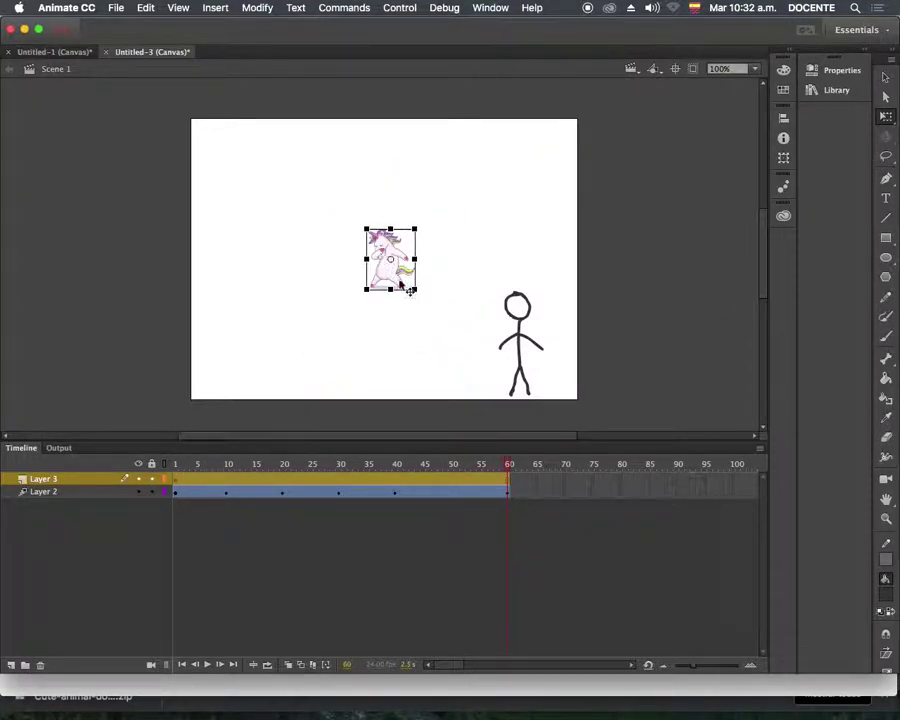
{"action": "left_click_drag", "start_coordinate": [397, 280], "coordinate": [238, 373]}
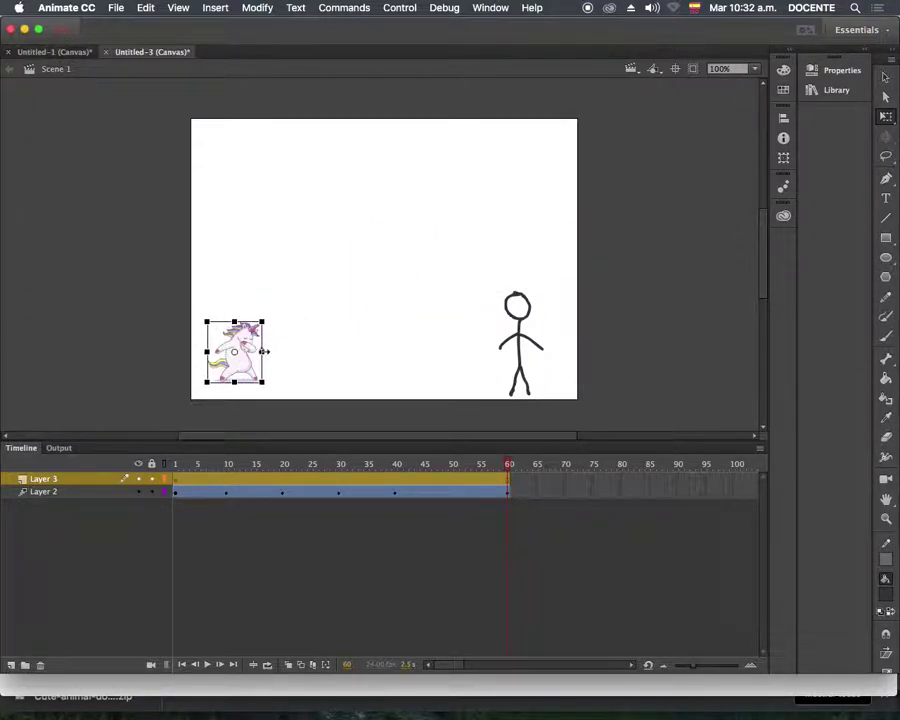
{"action": "left_click_drag", "start_coordinate": [248, 365], "coordinate": [157, 278]}
{"action": "left_click", "coordinate": [178, 340]}
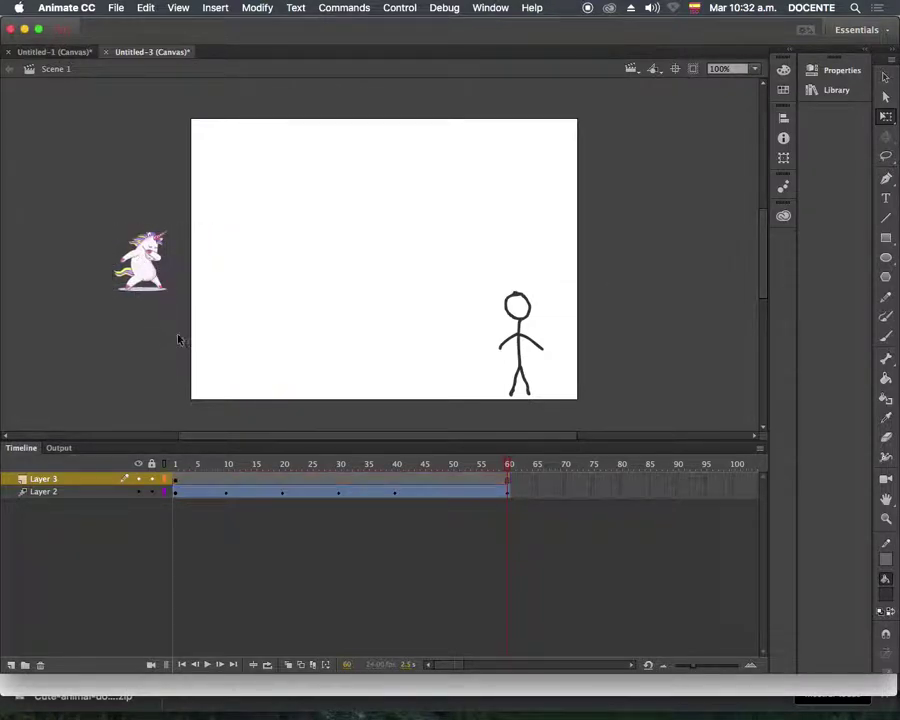
{"action": "left_click", "coordinate": [150, 276]}
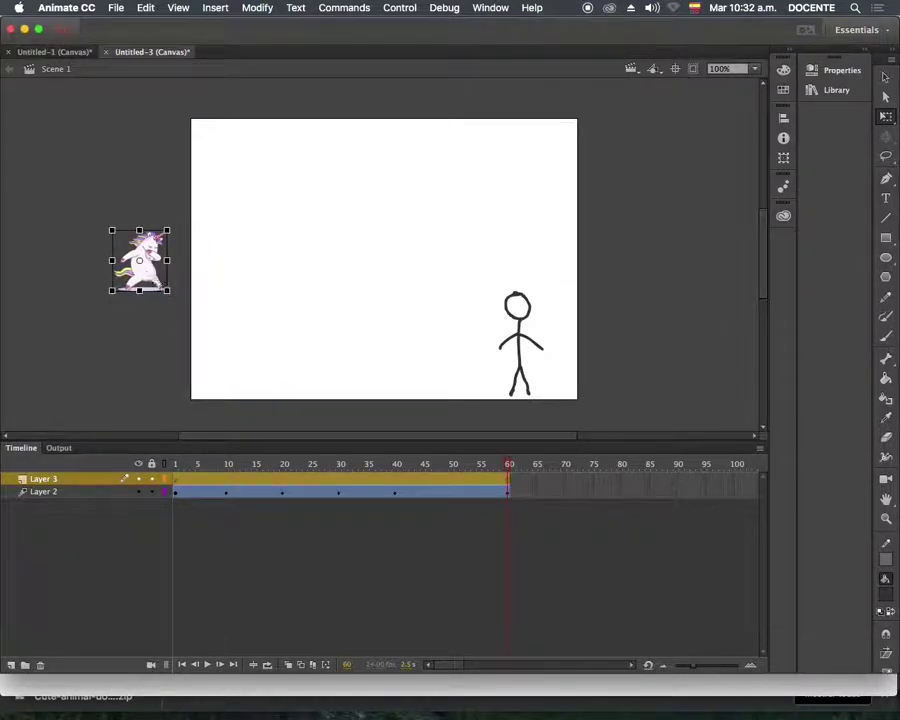
Create a motion tween for the unicorn on Layer 3
{"action": "right_click", "coordinate": [178, 479]}
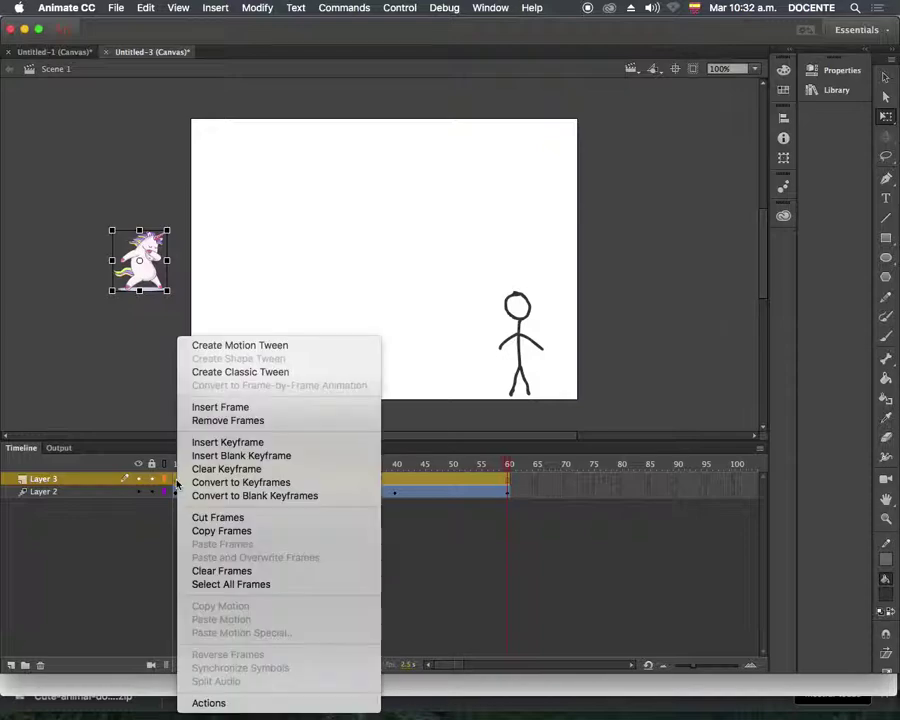
{"action": "left_click", "coordinate": [224, 346]}
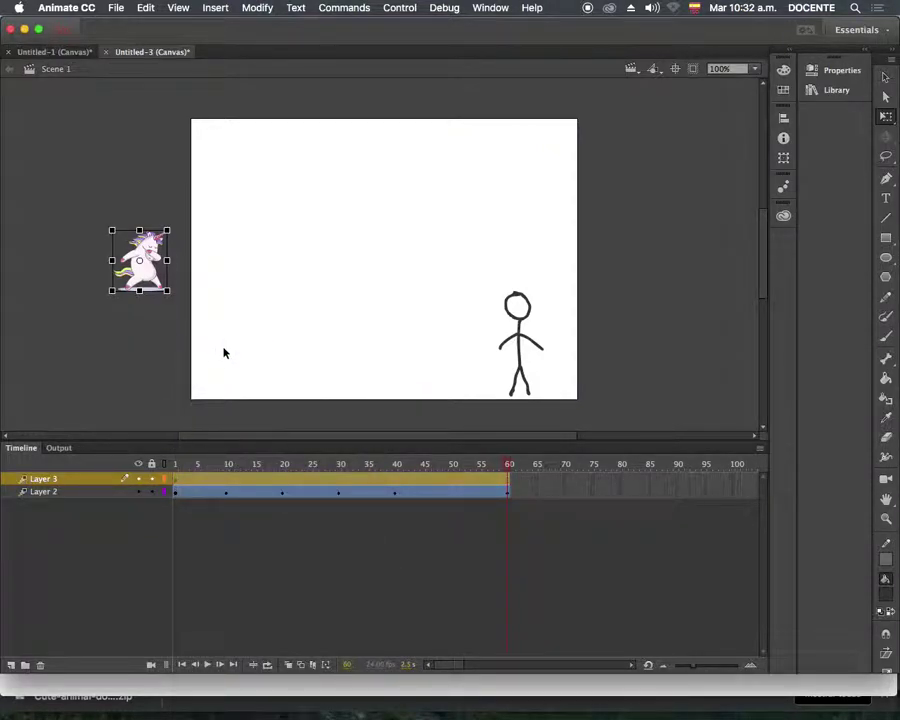
{"action": "left_click", "coordinate": [324, 530]}
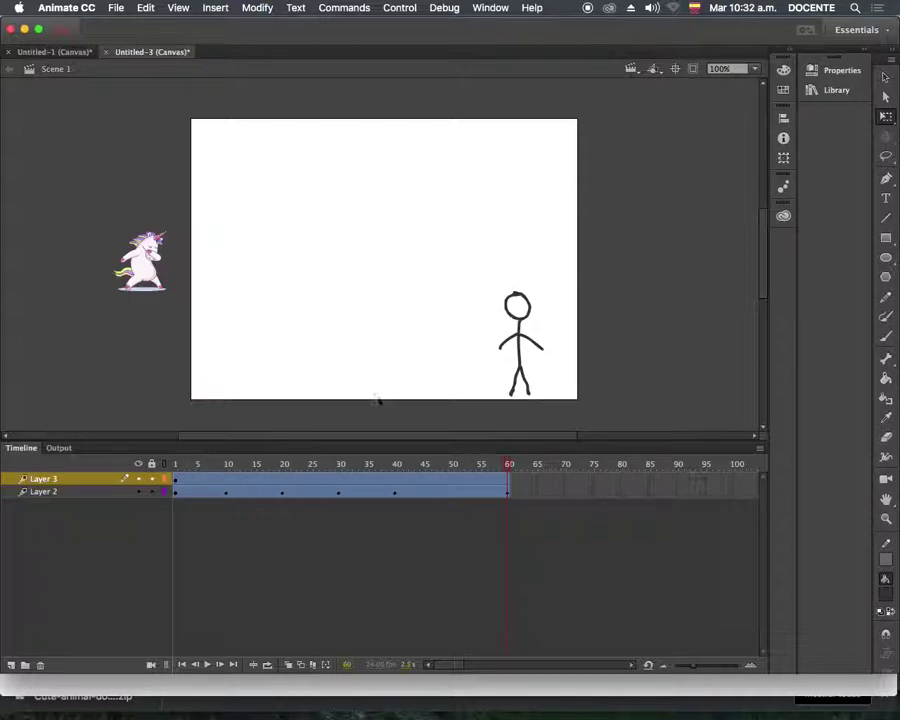
Move the unicorn rightward across the stage at frames 15, 35 and 46, ending outside the right edge at frame 60
{"action": "left_click", "coordinate": [255, 479]}
{"action": "left_click_drag", "start_coordinate": [155, 280], "coordinate": [305, 272]}
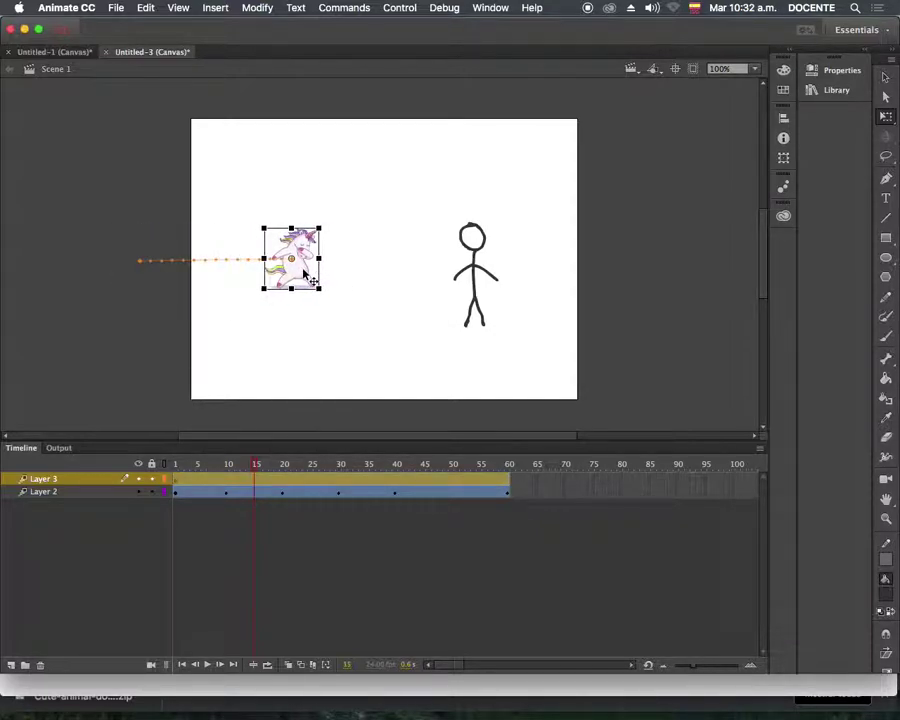
{"action": "left_click", "coordinate": [368, 479]}
{"action": "left_click_drag", "start_coordinate": [307, 272], "coordinate": [473, 287]}
{"action": "left_click", "coordinate": [427, 484]}
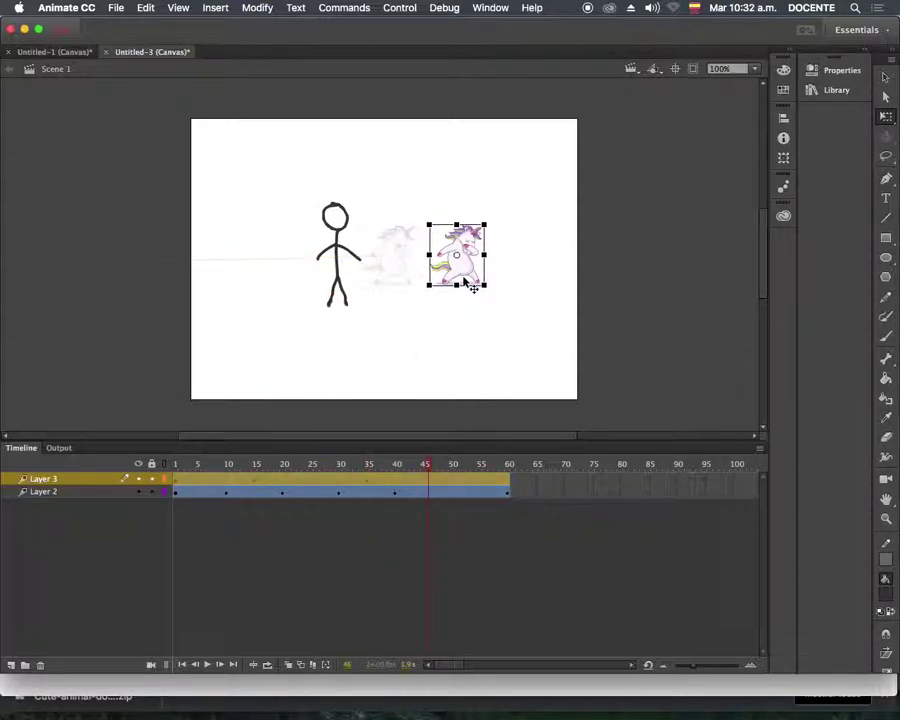
{"action": "left_click", "coordinate": [509, 465]}
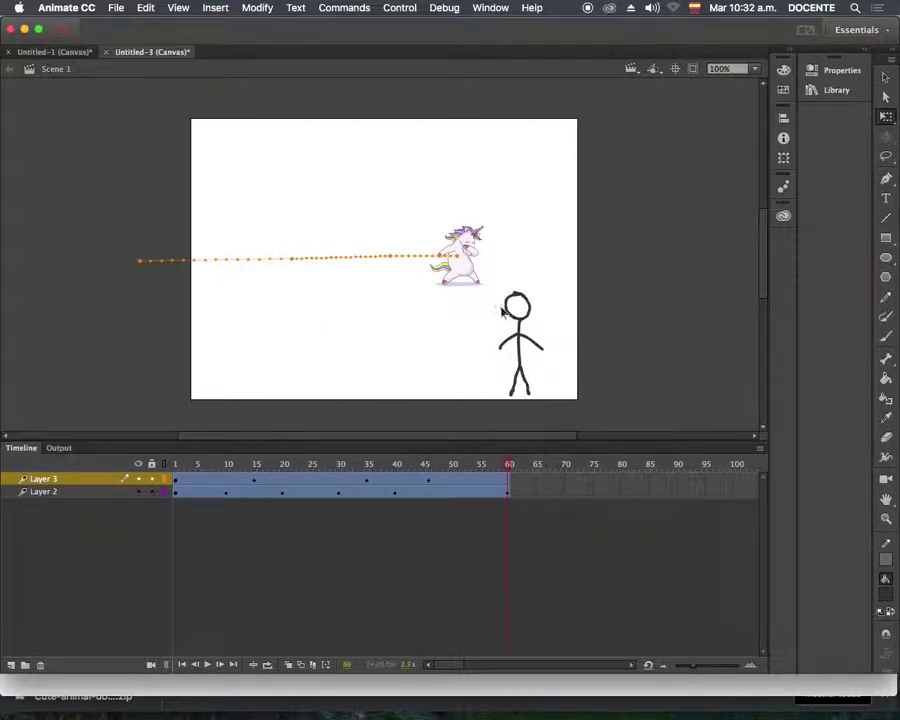
{"action": "left_click_drag", "start_coordinate": [466, 273], "coordinate": [620, 273]}
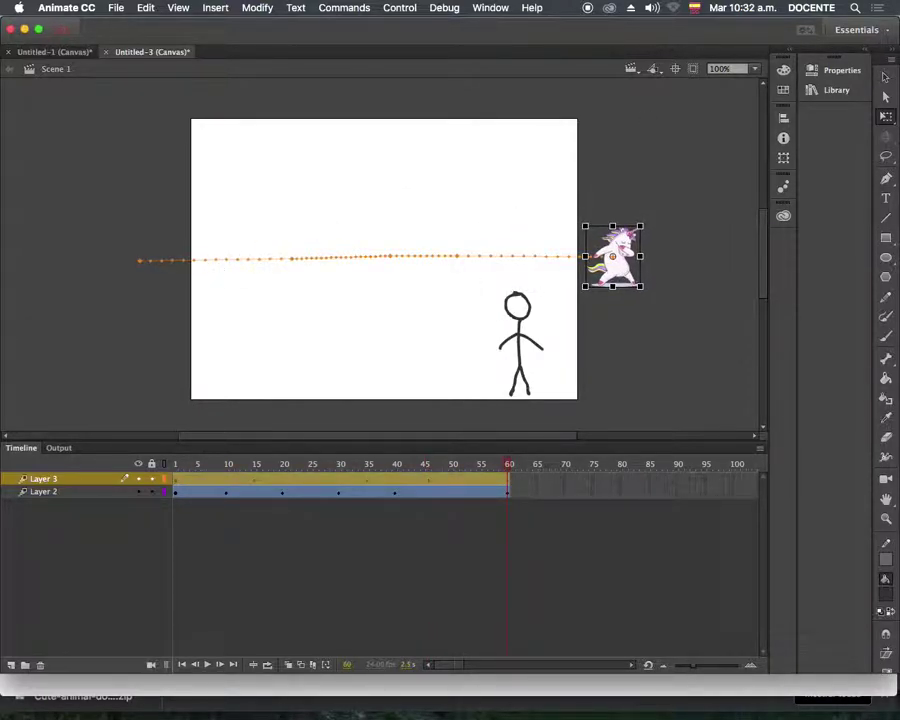
Bend all four straight segments of the unicorn's motion path upward into hop-like arcs
{"action": "left_click", "coordinate": [885, 79]}
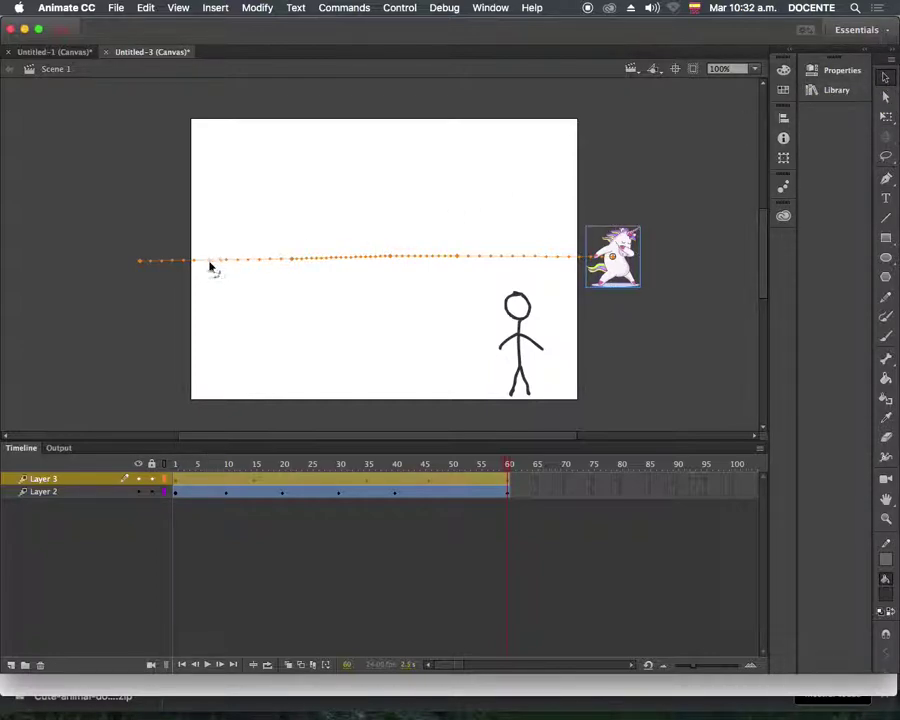
{"action": "left_click_drag", "start_coordinate": [202, 266], "coordinate": [202, 226]}
{"action": "left_click_drag", "start_coordinate": [327, 257], "coordinate": [327, 225]}
{"action": "mouse_move", "coordinate": [420, 257]}
{"action": "left_mouse_down"}
{"action": "mouse_move", "coordinate": [422, 227]}
{"action": "mouse_move", "coordinate": [421, 235]}
{"action": "left_mouse_up"}
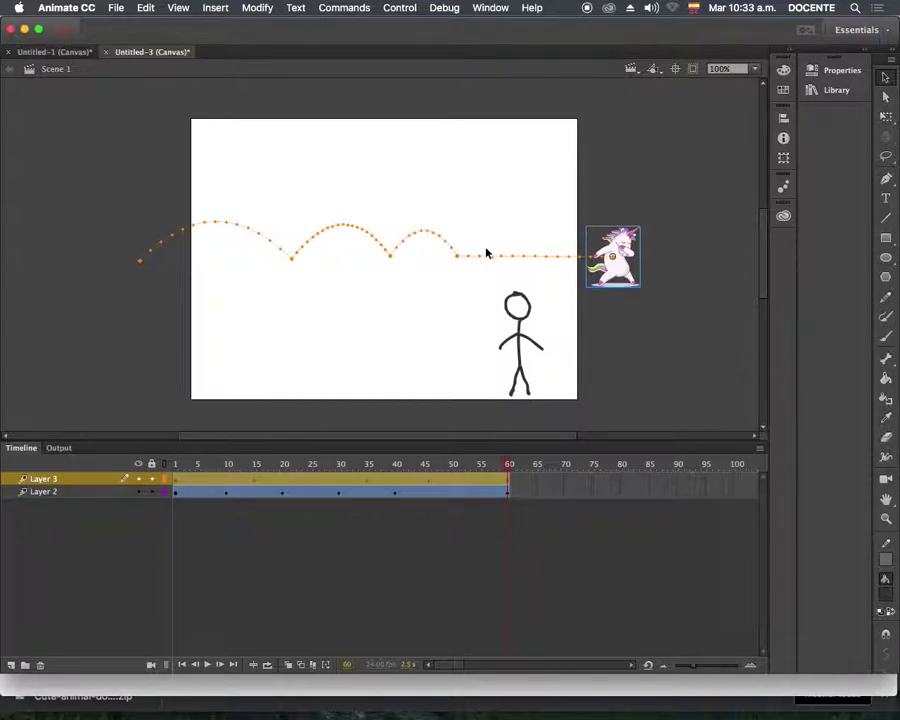
{"action": "left_click_drag", "start_coordinate": [503, 222], "coordinate": [505, 218]}
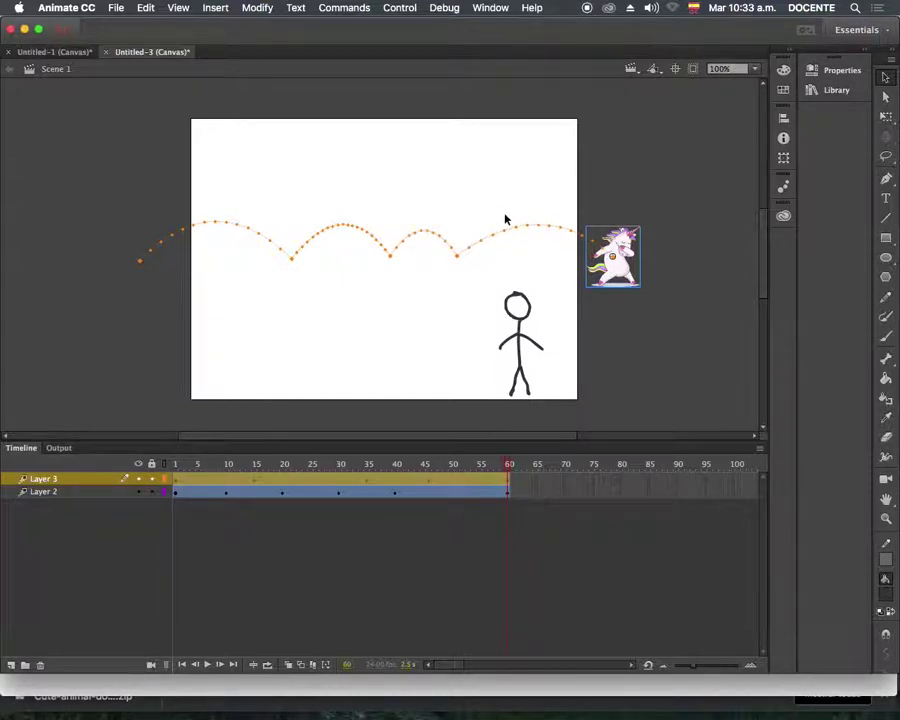
Play the animation with both characters and test the movie in the browser
{"action": "key", "text": "Return"}
{"action": "key", "text": "Return"}
{"action": "key", "text": "super+Return"}
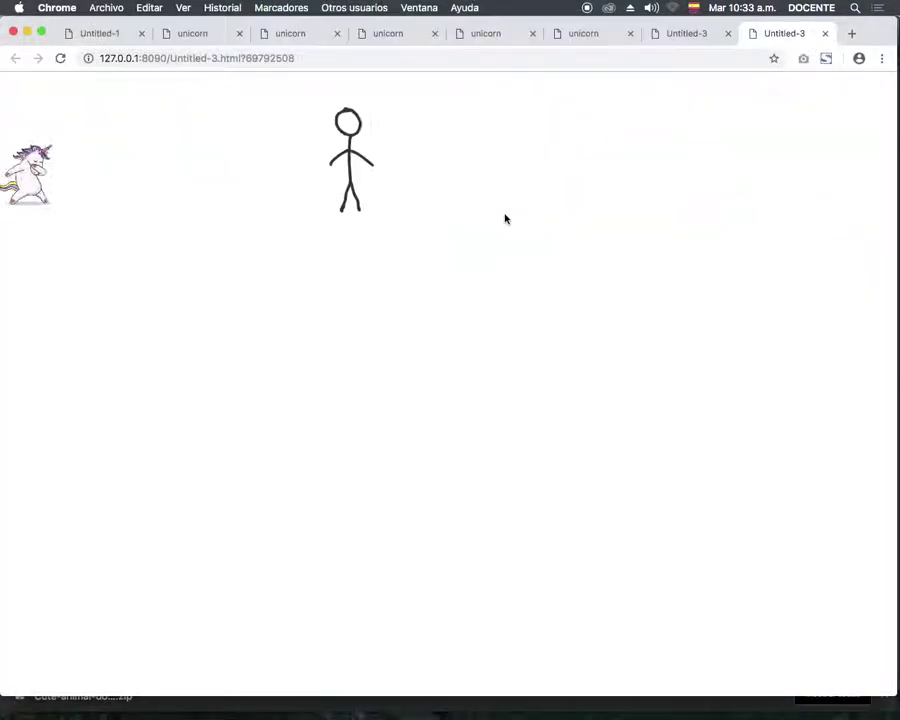